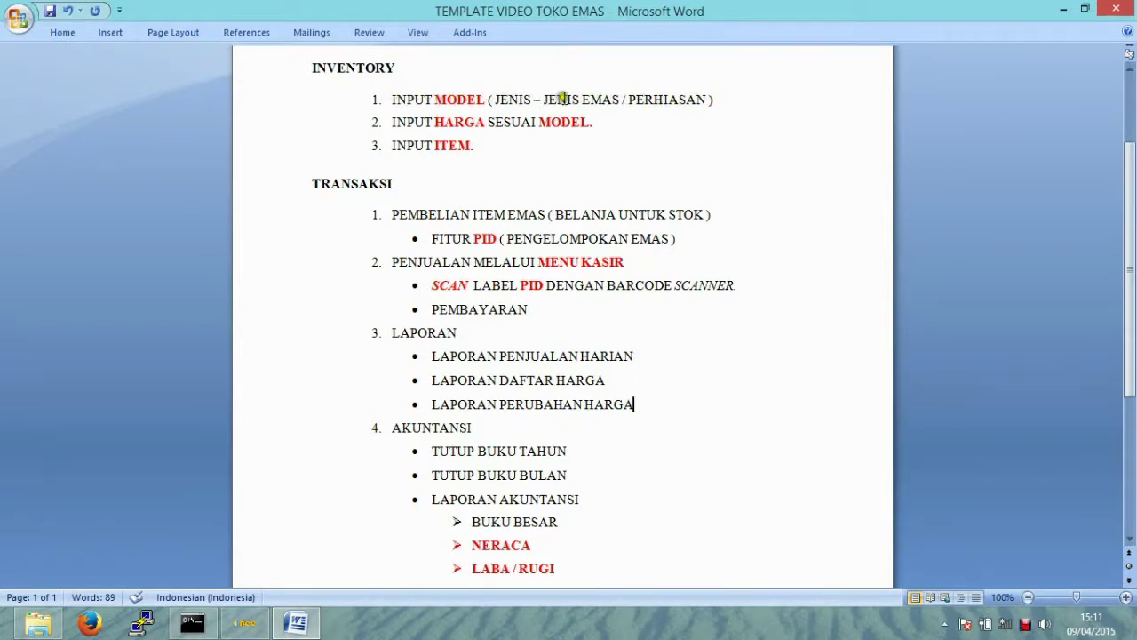
- Switch to Bee Accounting and start a new record in the item Model master
key(alt+Tab)
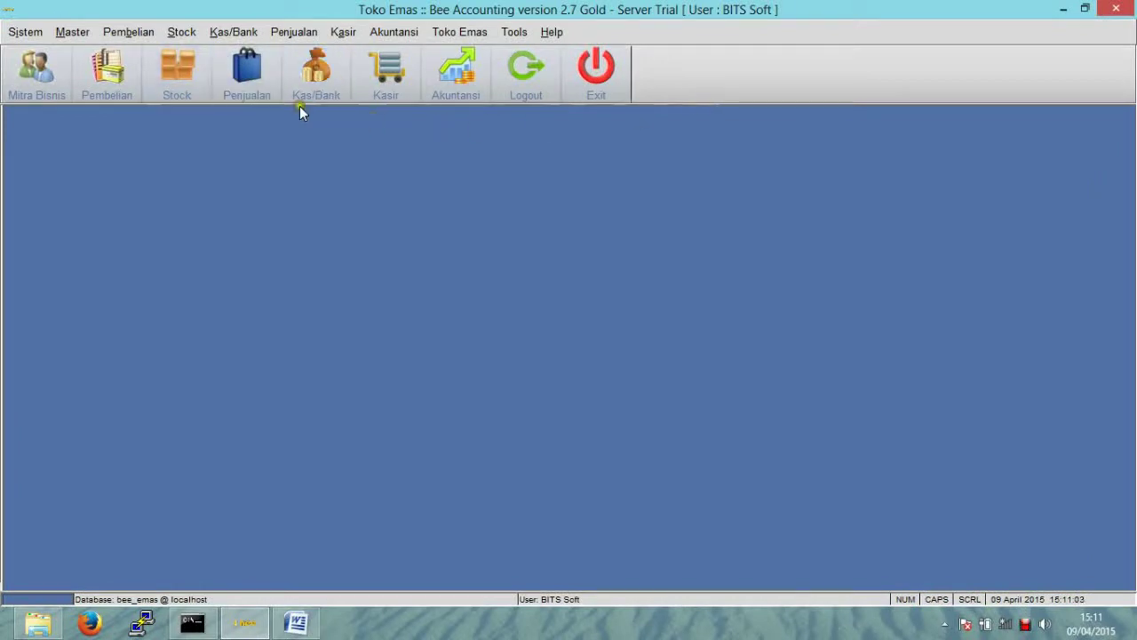
click(80, 34)
mouse_move(108, 140)
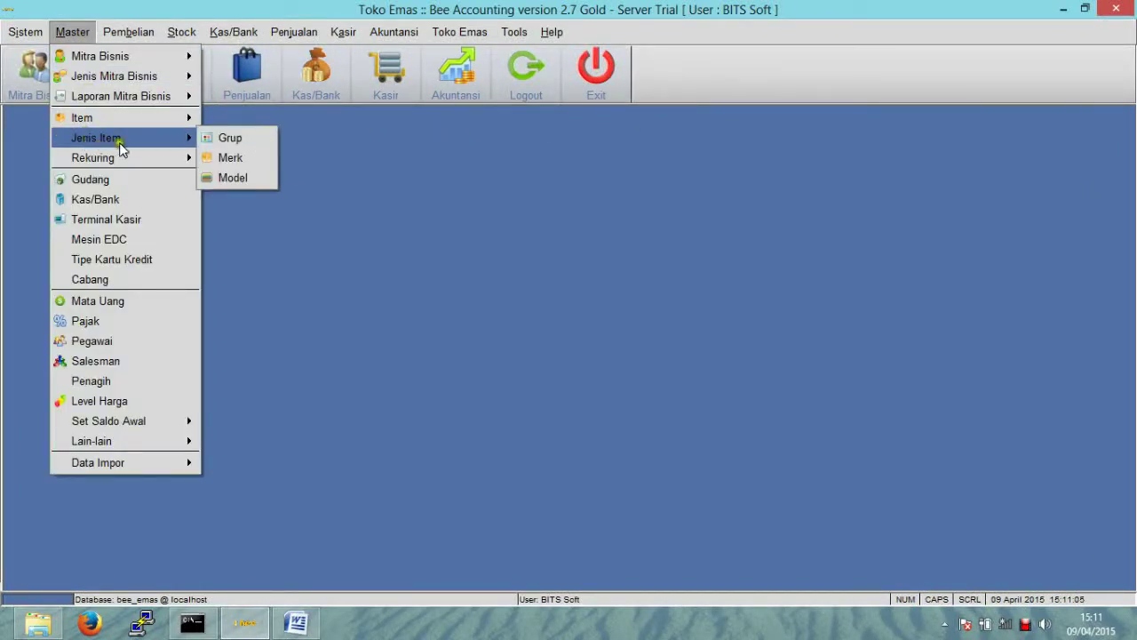
click(212, 177)
click(59, 138)
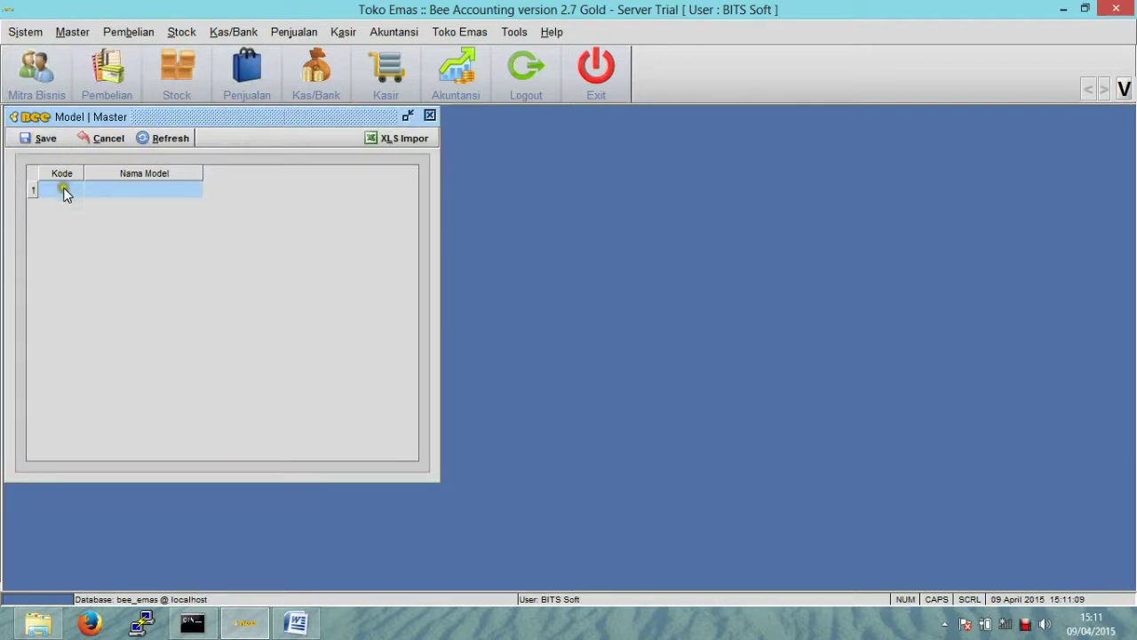
- Enter a model with code 001 and name Emas Putih
text(001)
key(Tab)
text(Emas)
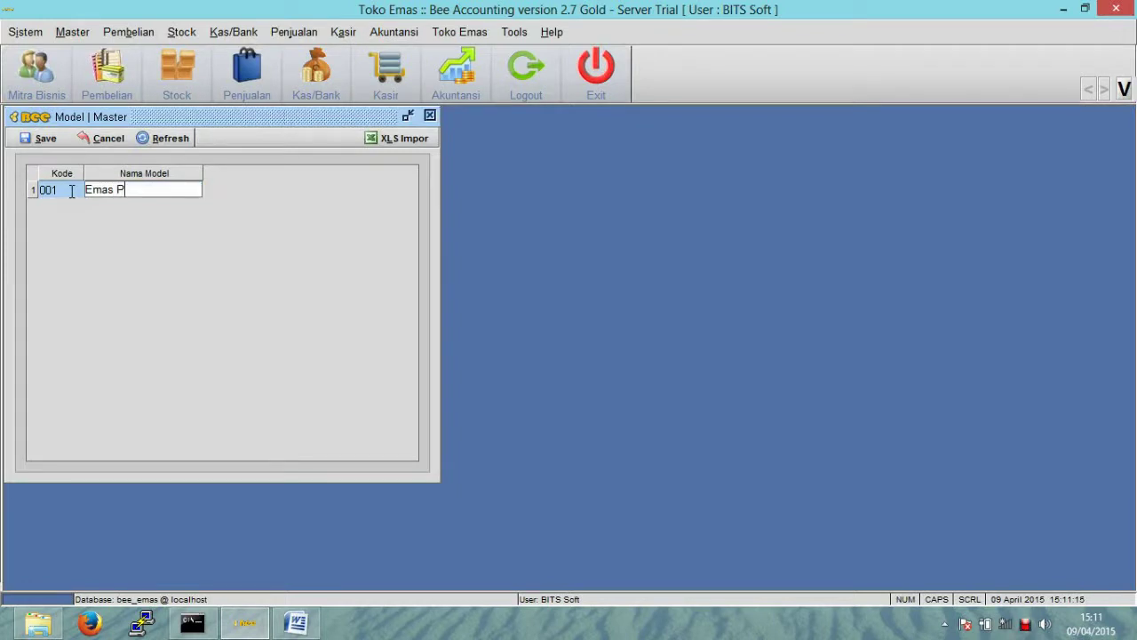
text( Putih)
key(Return)
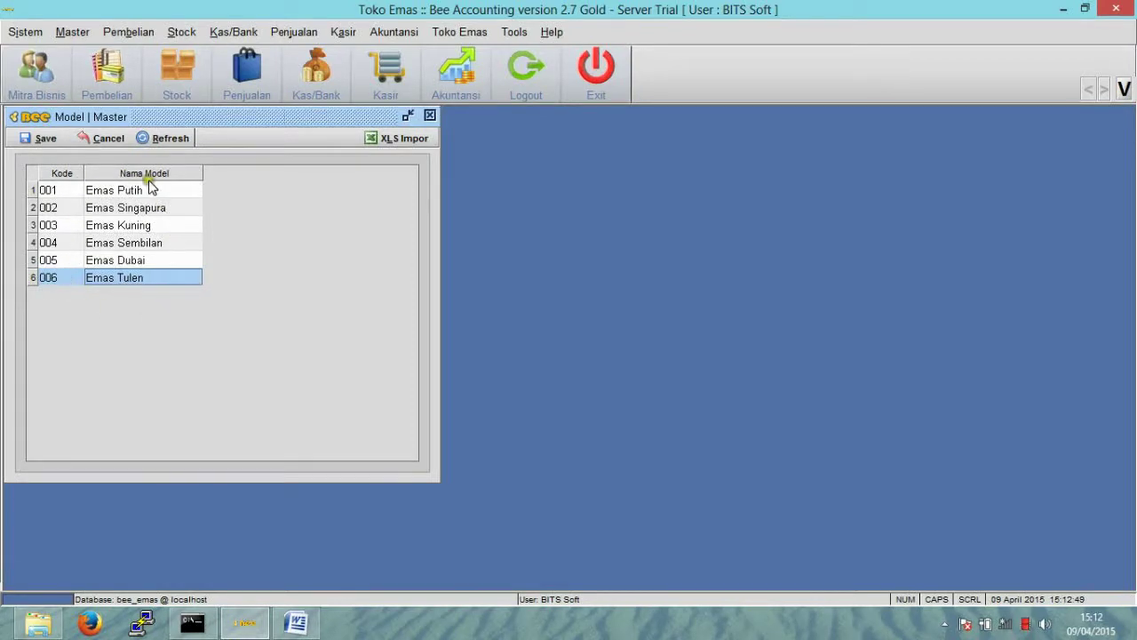
- Start a new gold price list (Harga Emas) in Rupiah and add the models to it
key(alt+Tab)
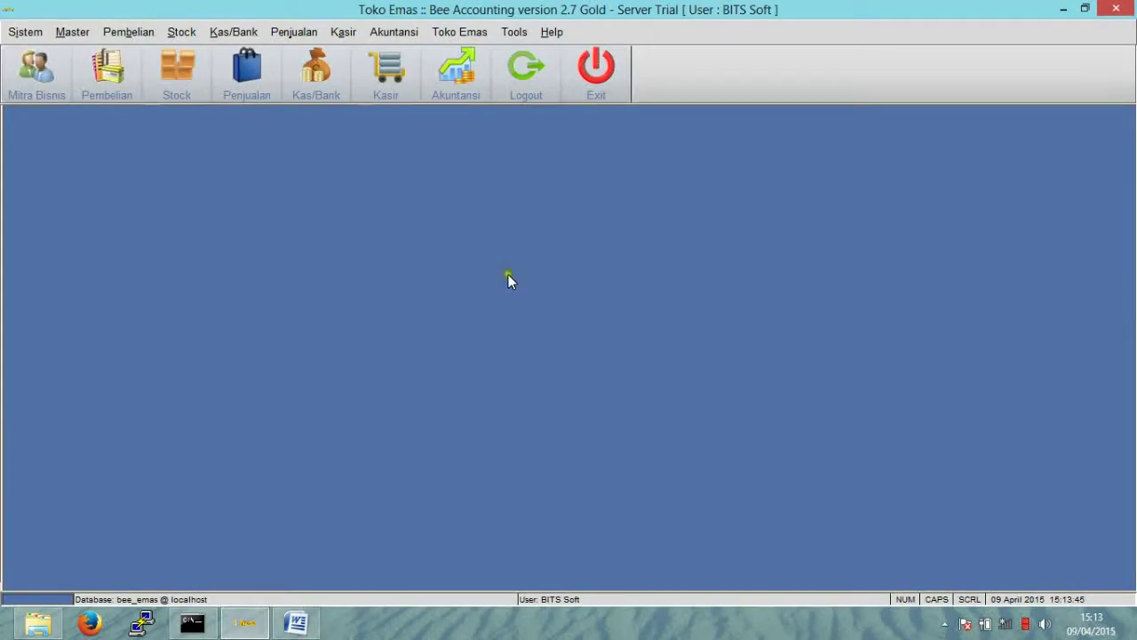
click(466, 33)
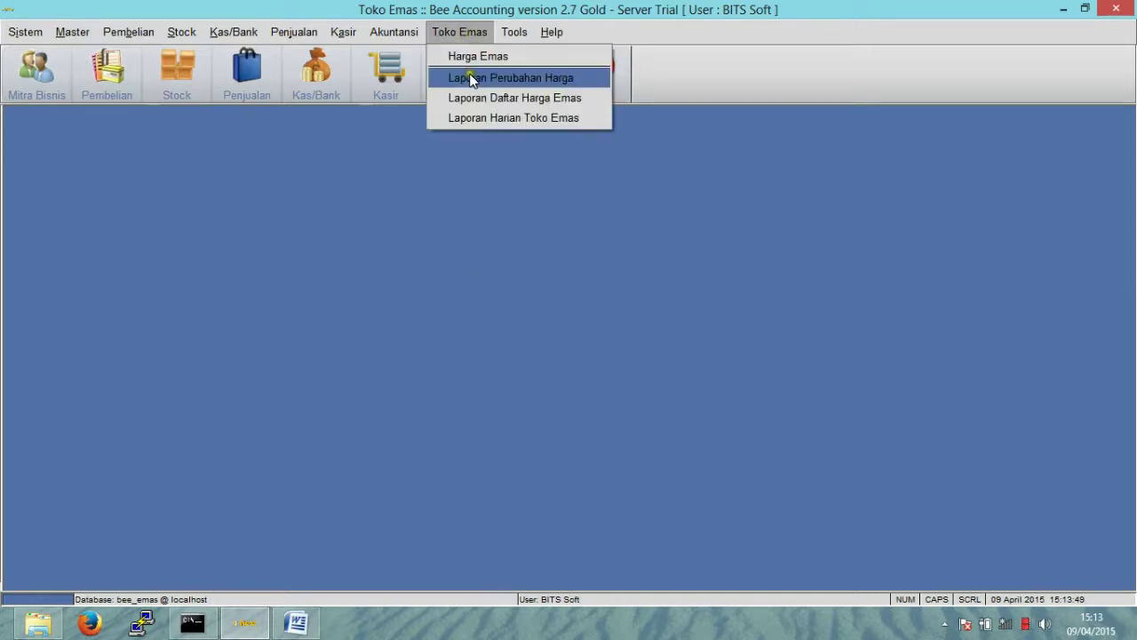
click(471, 59)
click(43, 137)
click(133, 175)
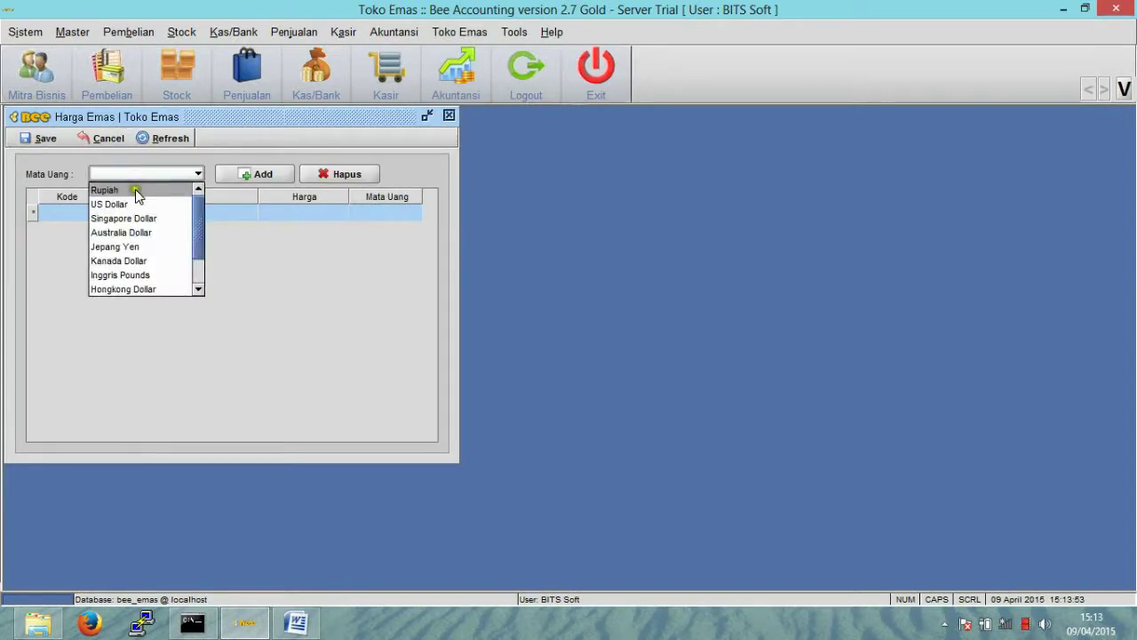
click(136, 189)
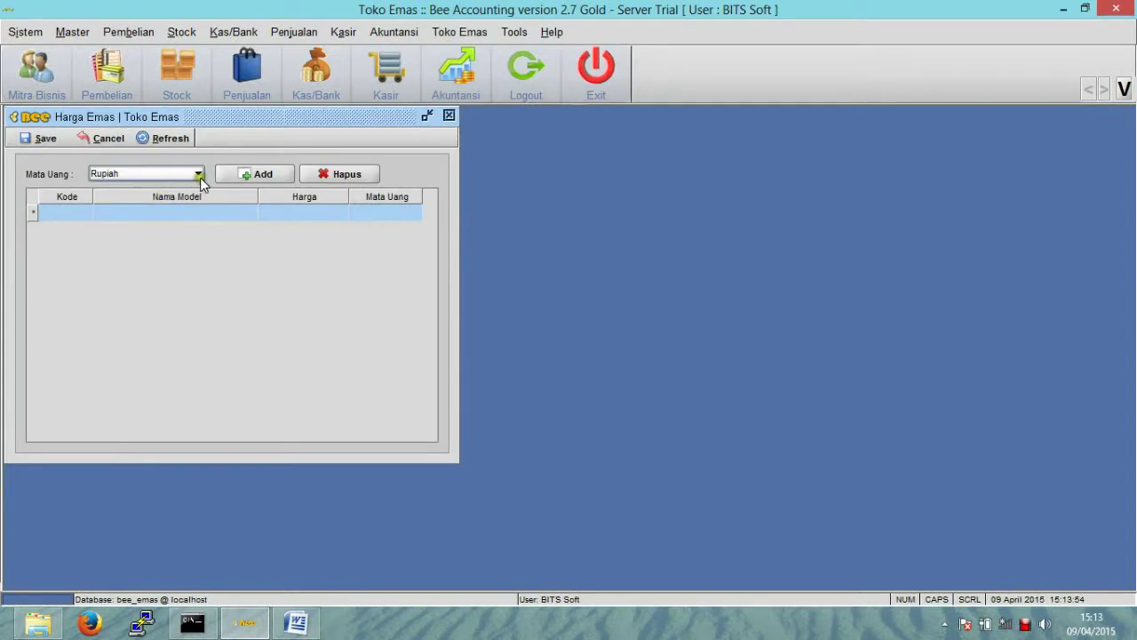
click(255, 174)
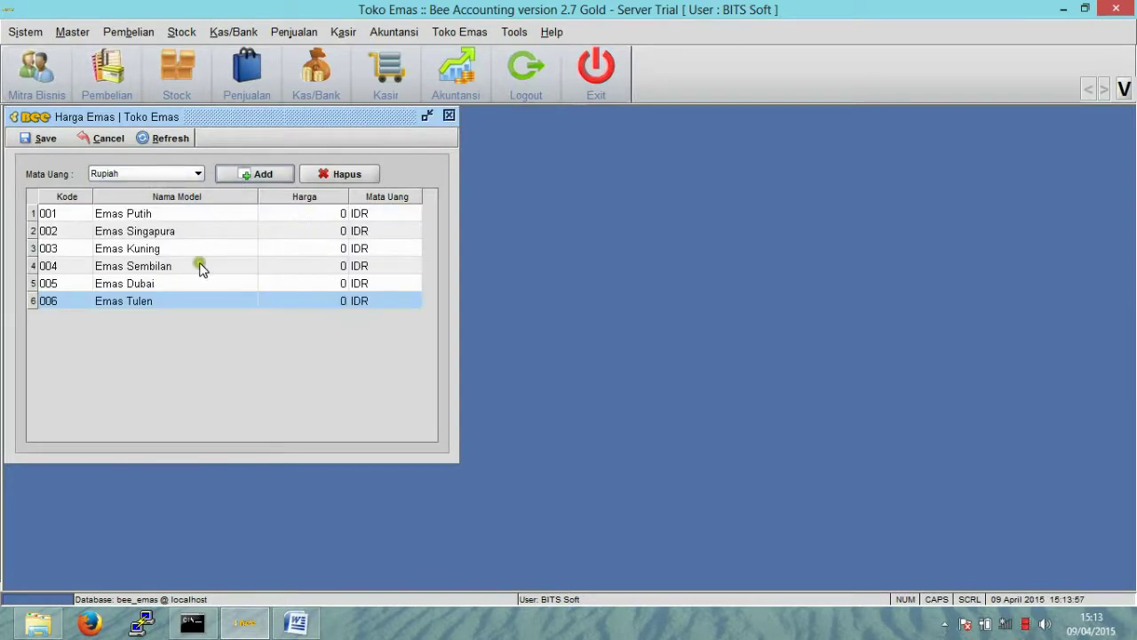
- Set the price of Emas Putih to 150.000 and save the gold price list
click(312, 216)
click(312, 216)
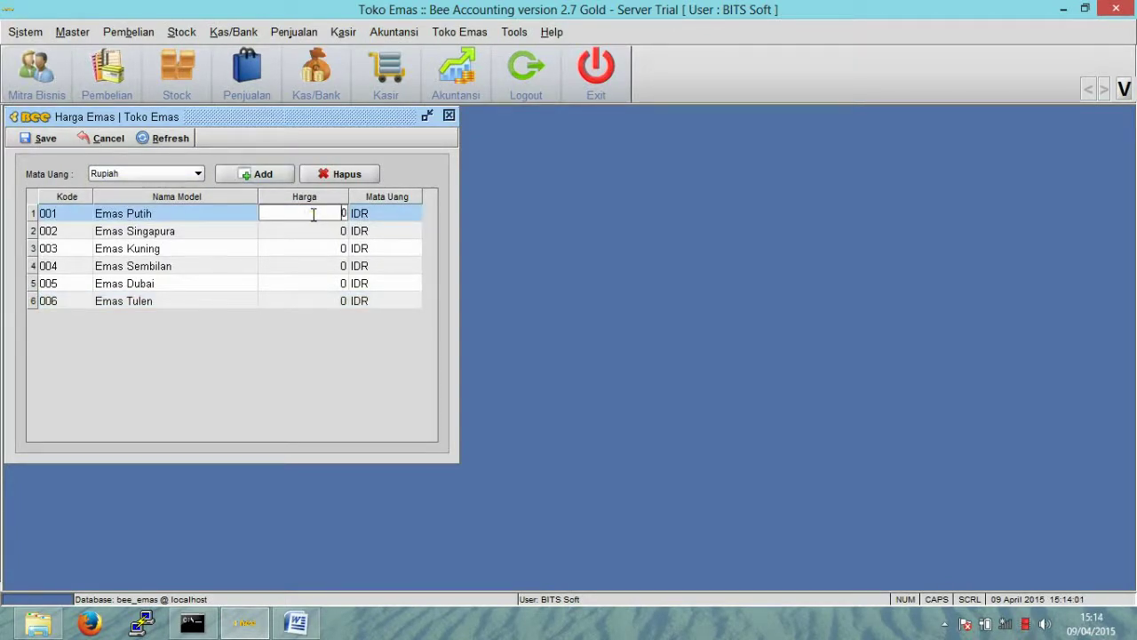
text(150000)
key(Return)
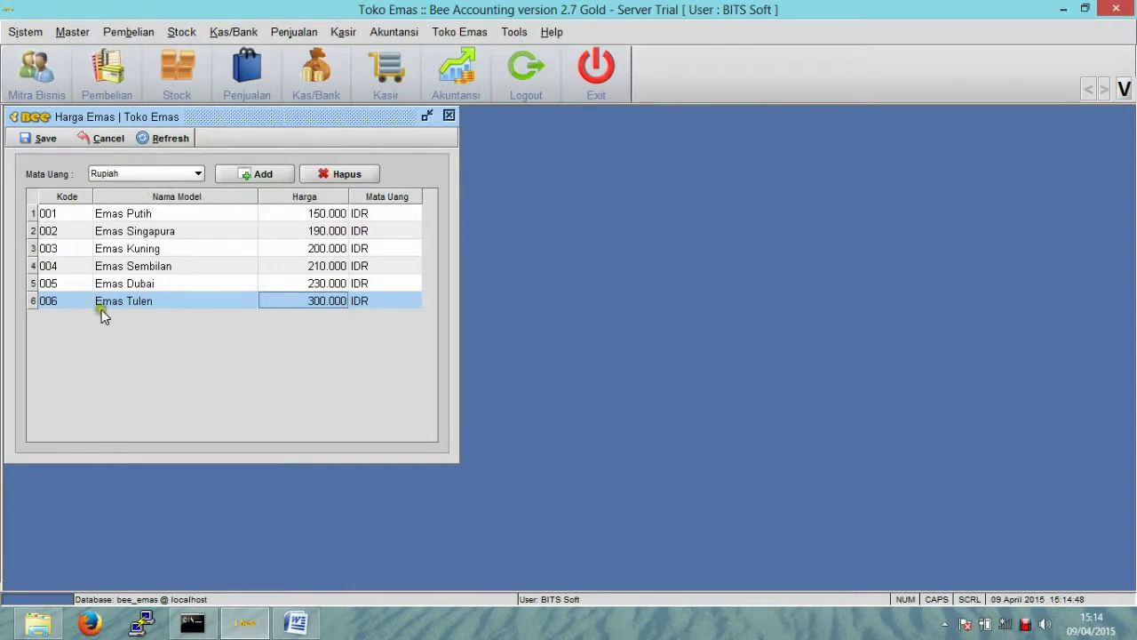
click(44, 140)
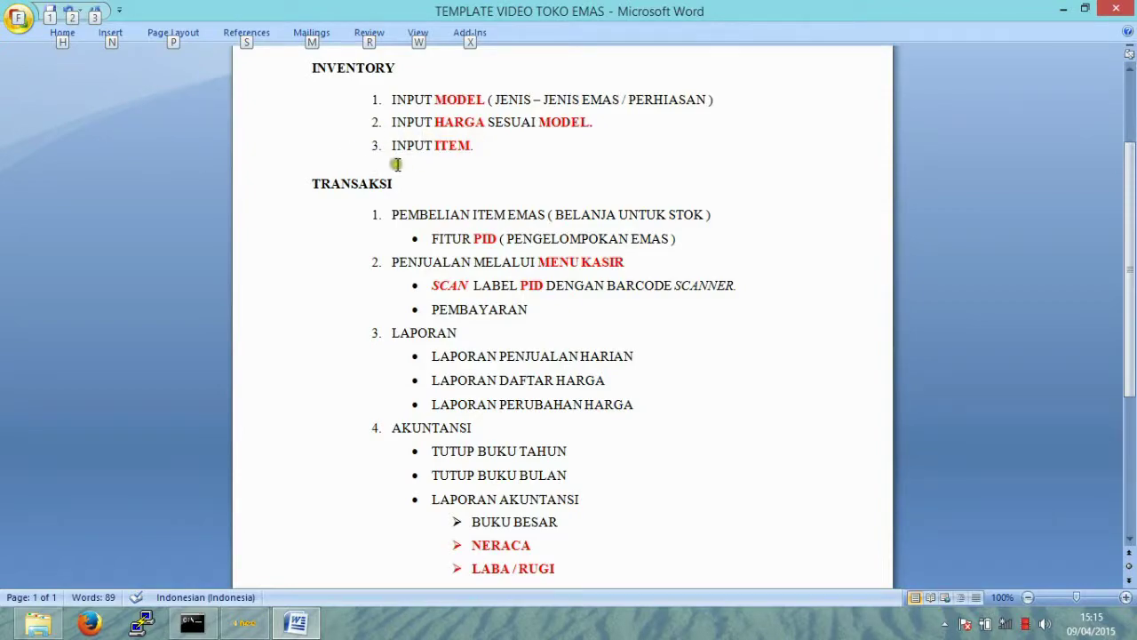
- Switch back to Bee Accounting and create a new master item named Gelang Putih
key(alt+Tab)
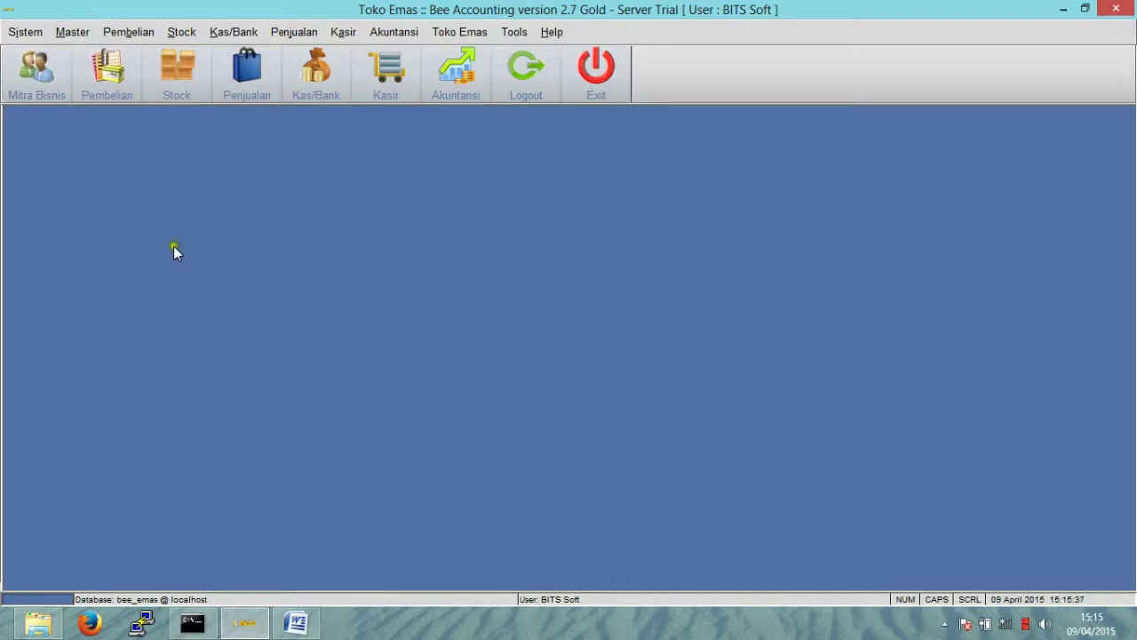
click(74, 33)
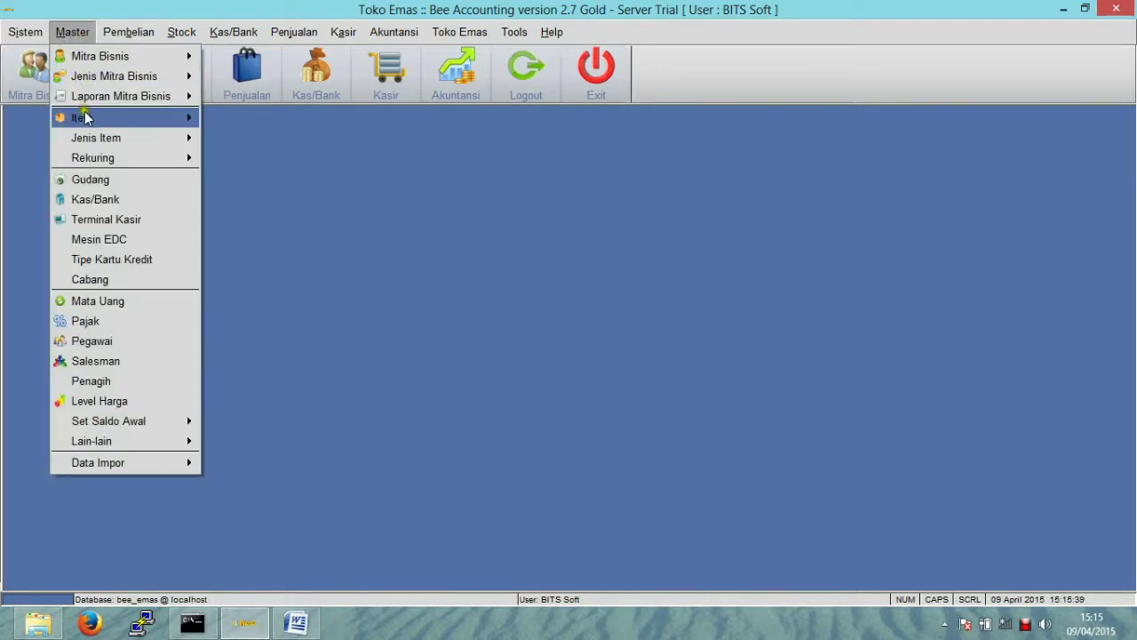
mouse_move(133, 121)
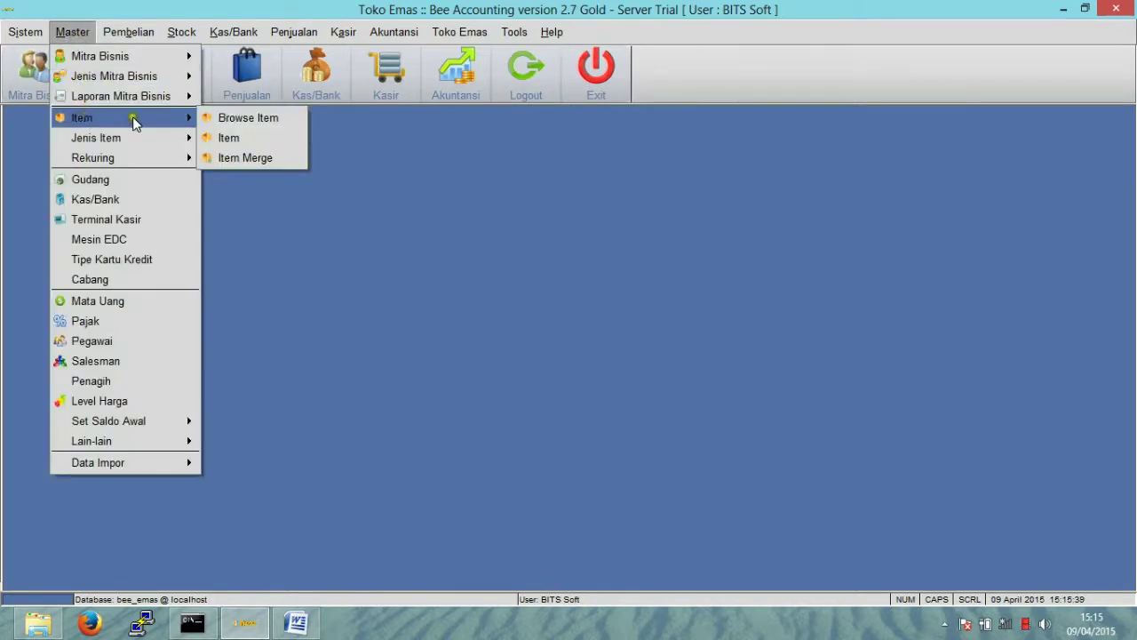
click(219, 142)
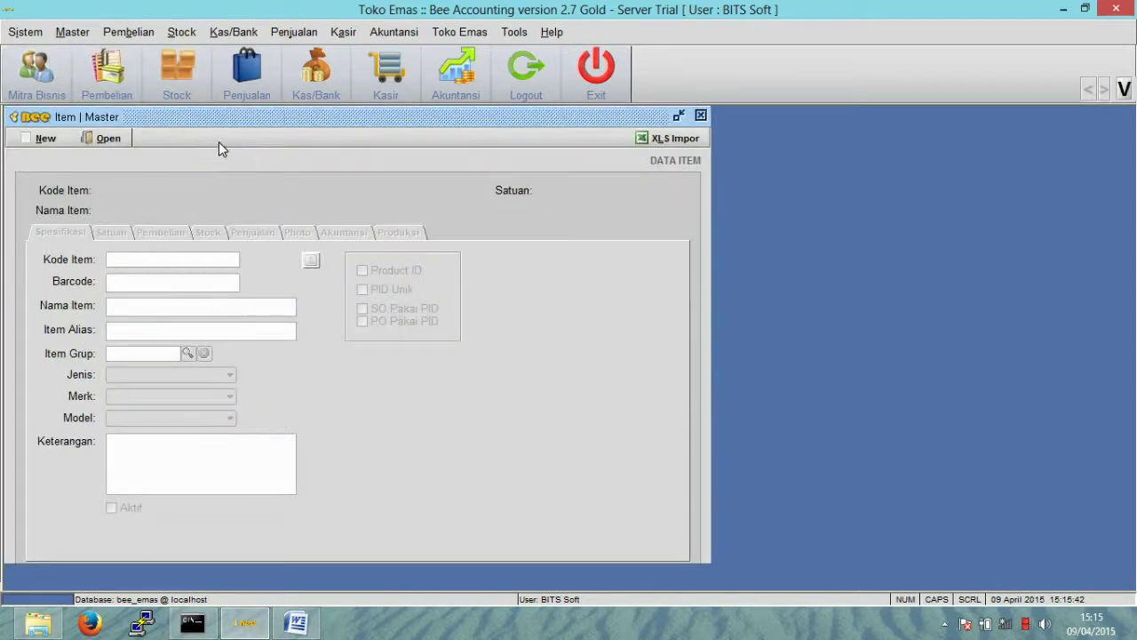
click(51, 142)
click(133, 309)
text(G)
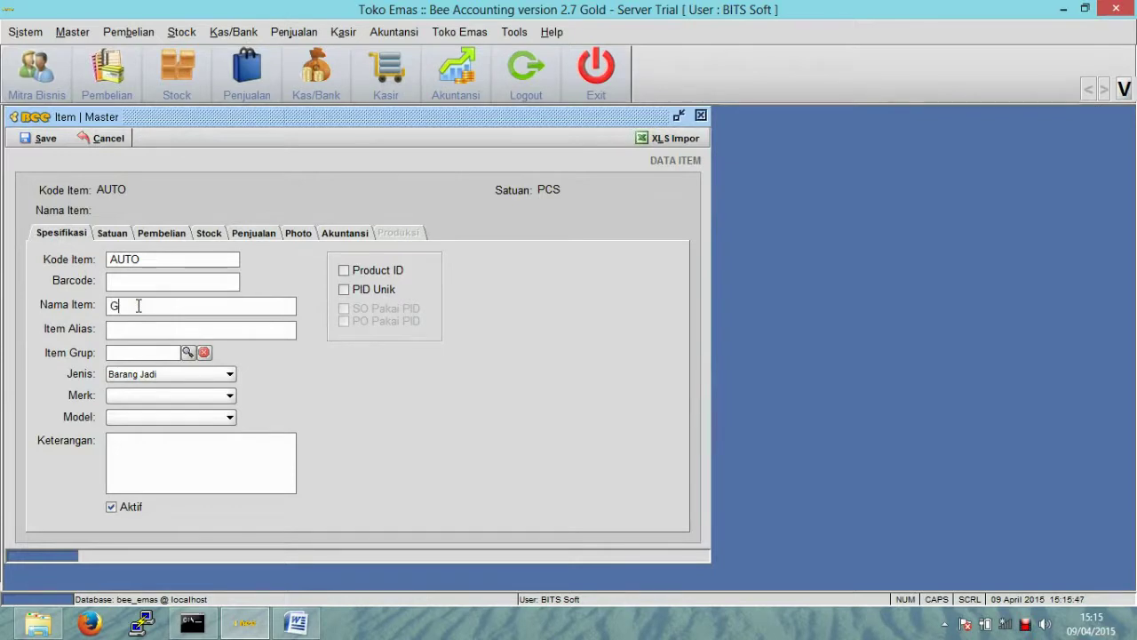
text(elang Putih)
- Set the Gelang Putih item's type to Item Emas and model to Emas Putih, and save it
click(156, 374)
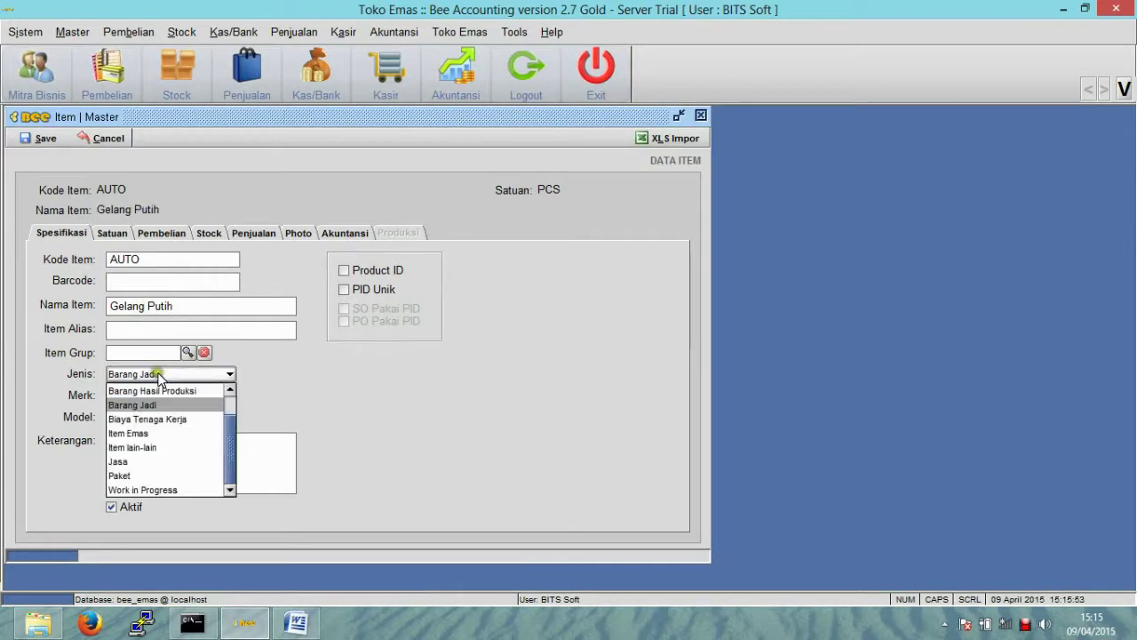
click(145, 436)
click(158, 416)
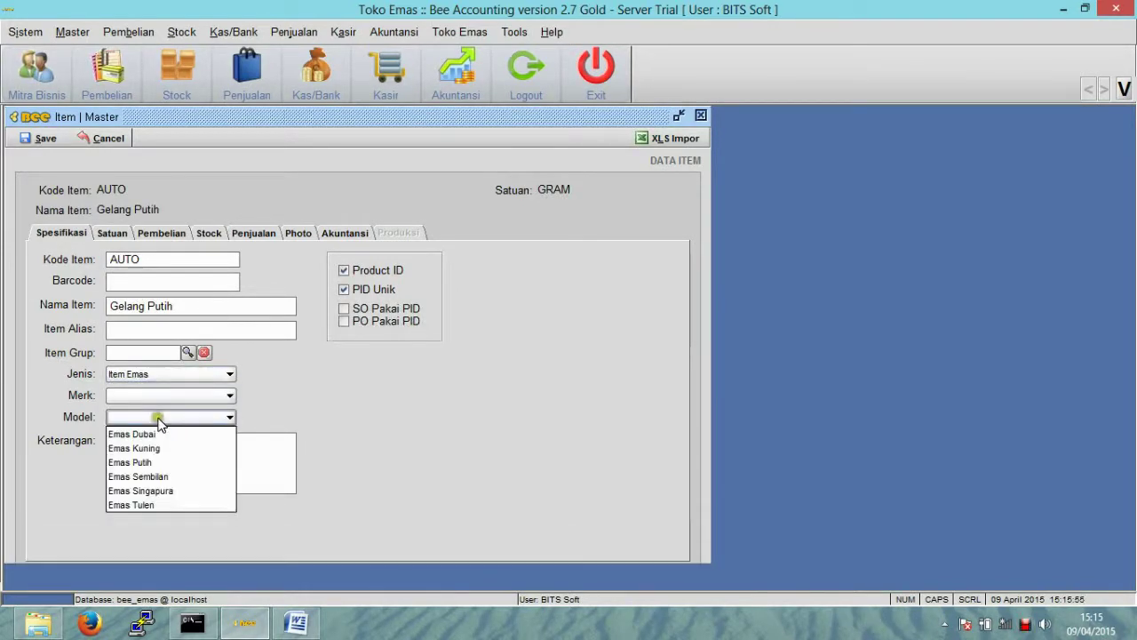
click(150, 462)
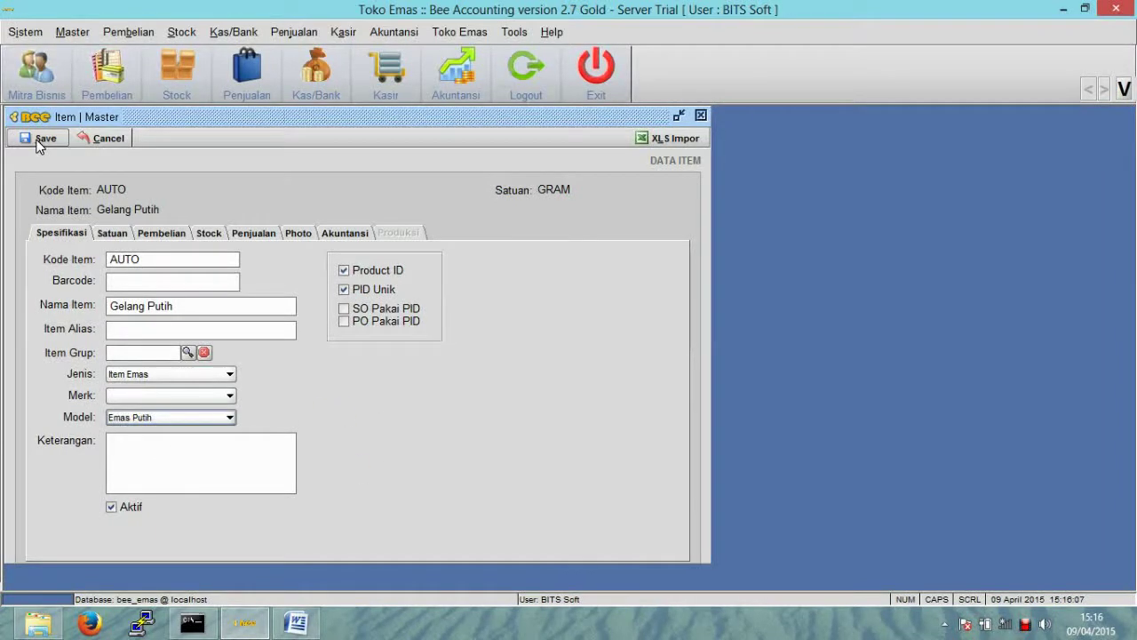
click(39, 139)
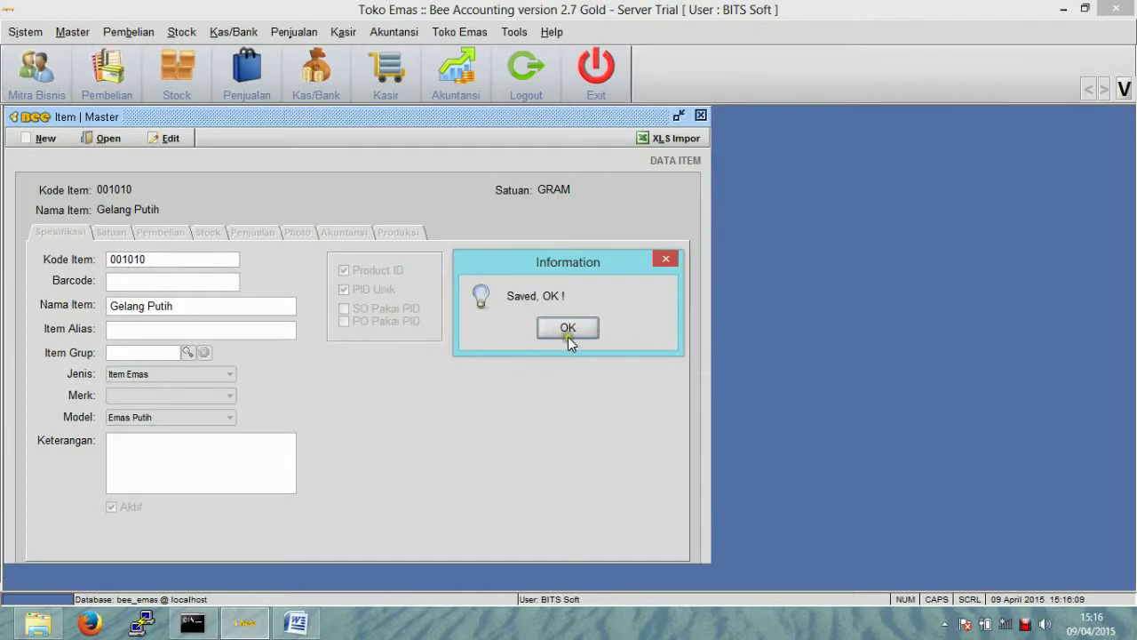
click(566, 336)
- Create another master item named Cincin Singapura
click(41, 141)
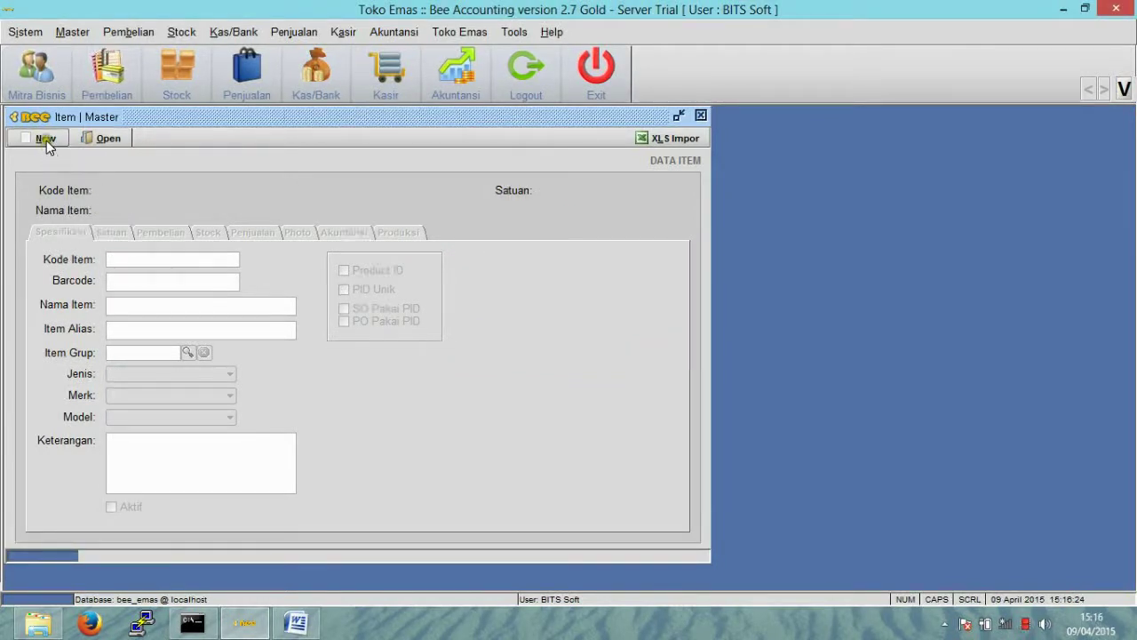
click(47, 140)
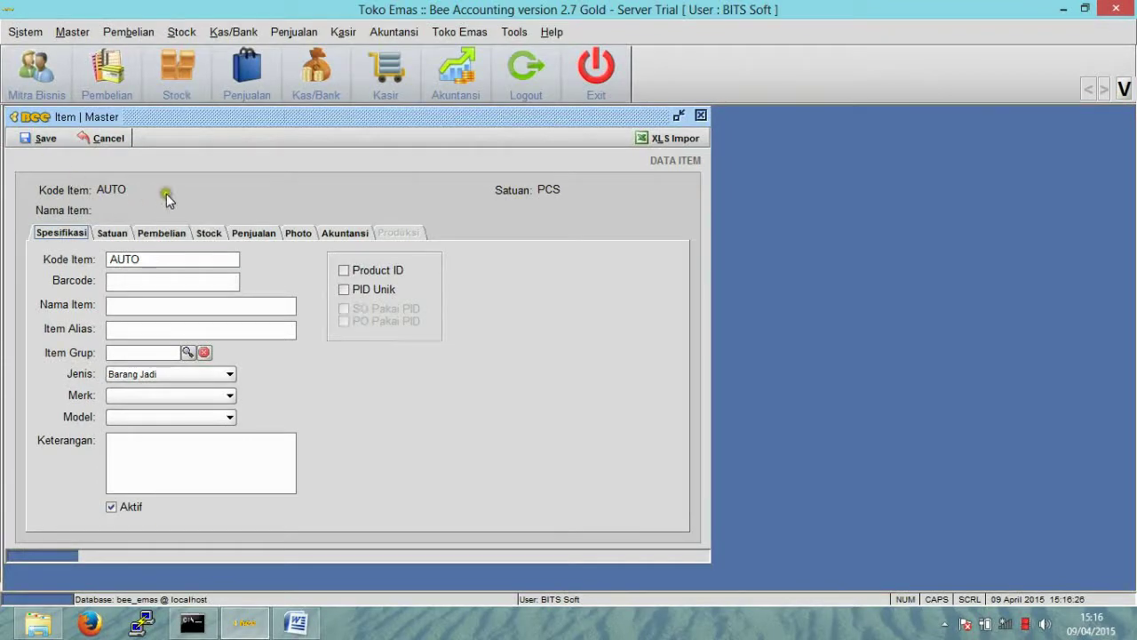
click(157, 305)
text(Cincin Singapura)
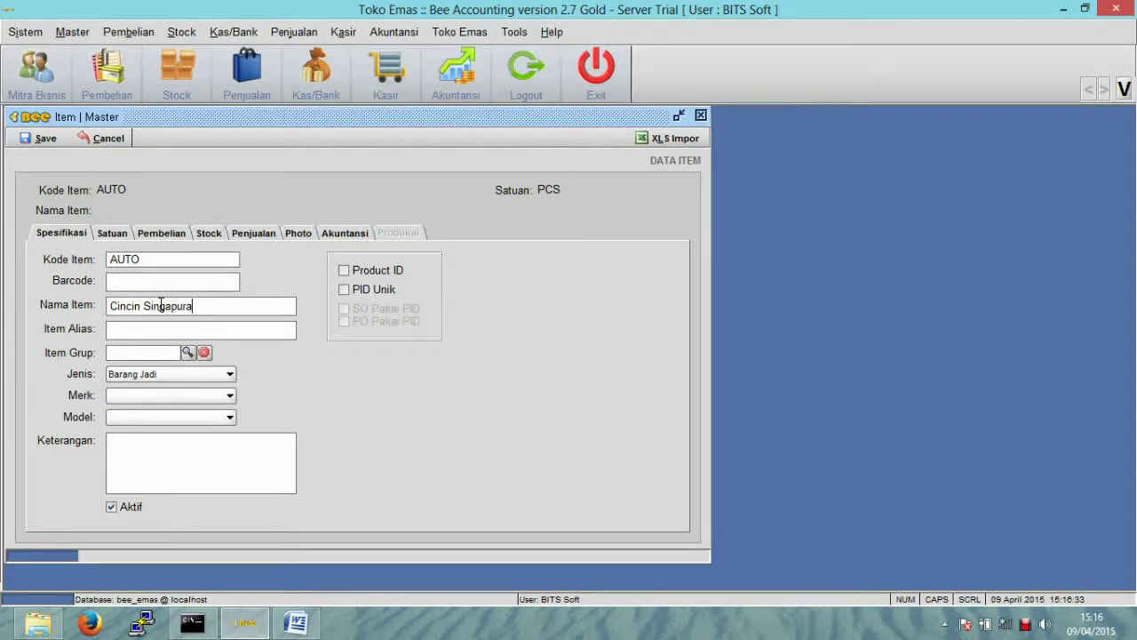
- Set the Cincin Singapura item's type to Item Emas and its model to Emas Singapura
click(167, 374)
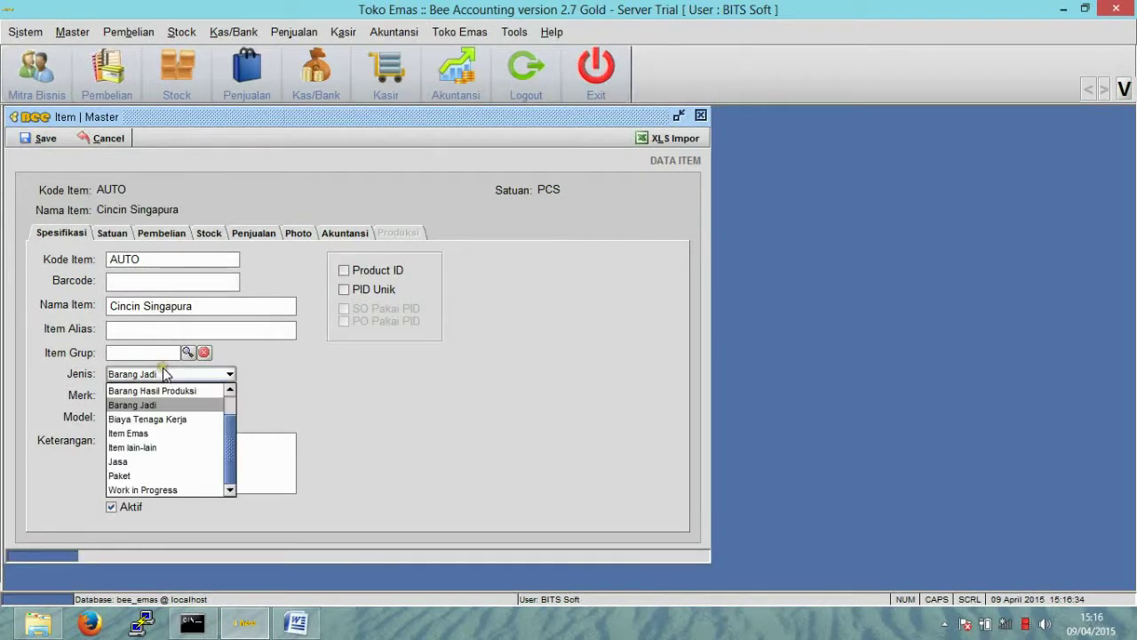
click(165, 433)
click(172, 416)
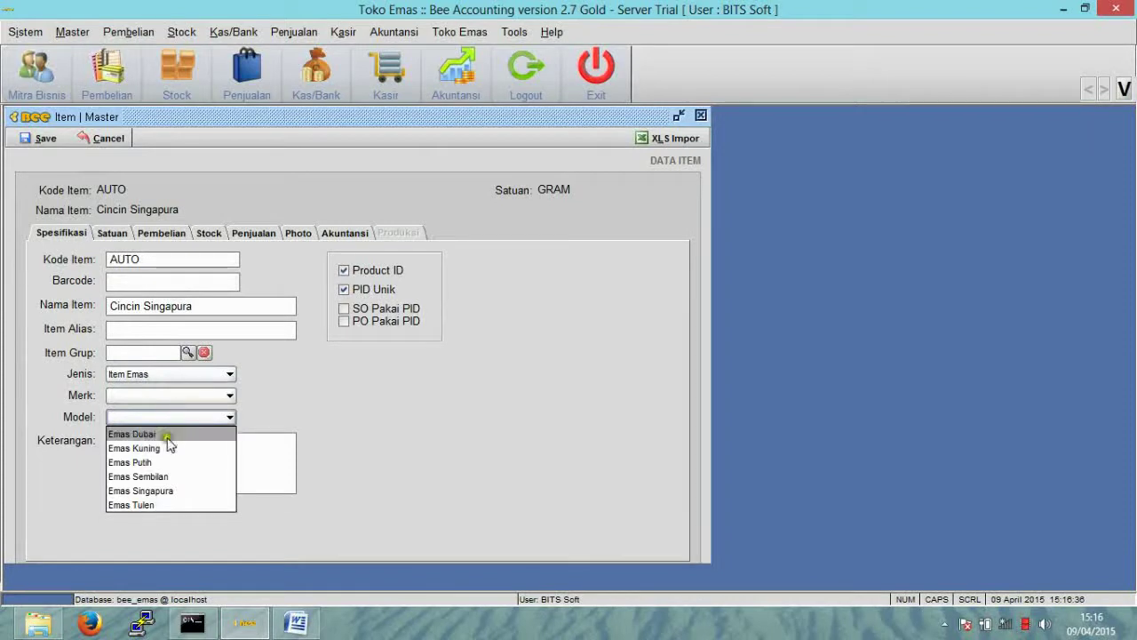
click(162, 488)
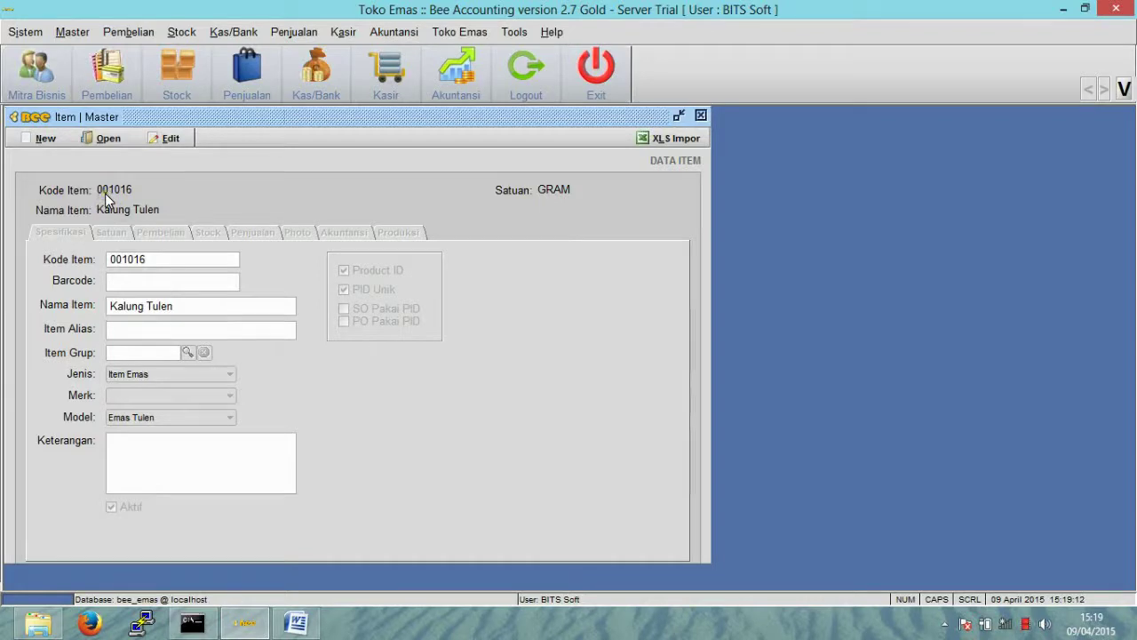
- Open the list of saved items and review their codes and names
click(102, 138)
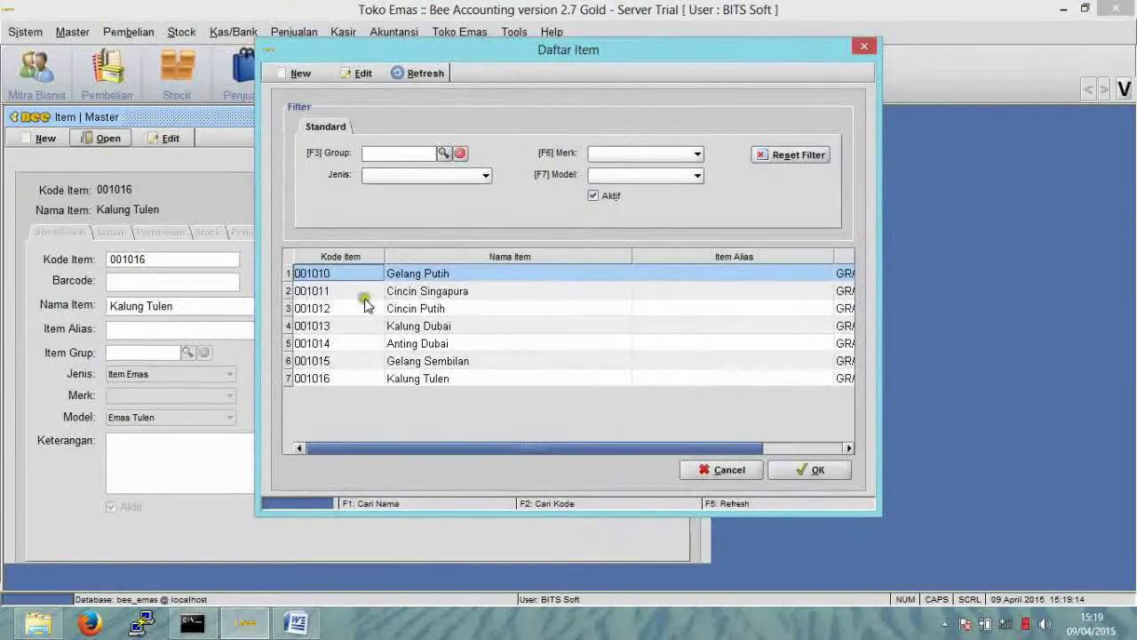
scroll(366, 297, right, 1)
scroll(371, 297, left, 1)
click(373, 380)
click(373, 361)
click(373, 343)
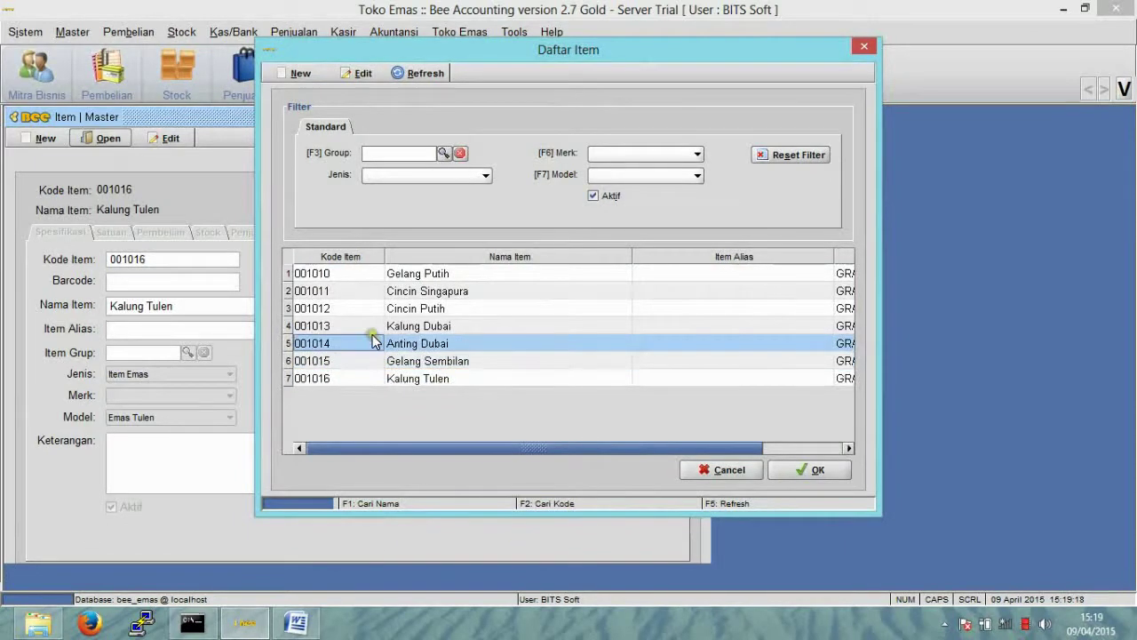
click(373, 361)
click(373, 343)
- Check the outline in Word, return to Bee Accounting, and open a new purchase with the first row's item code cell selected
key(alt+Tab)
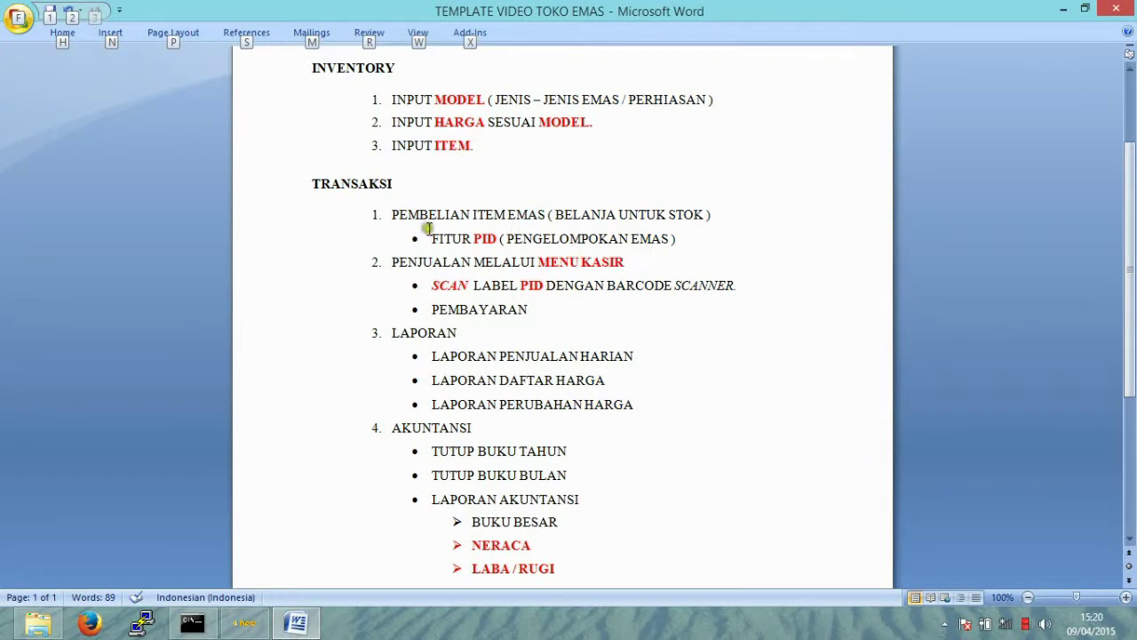
key(alt+Tab)
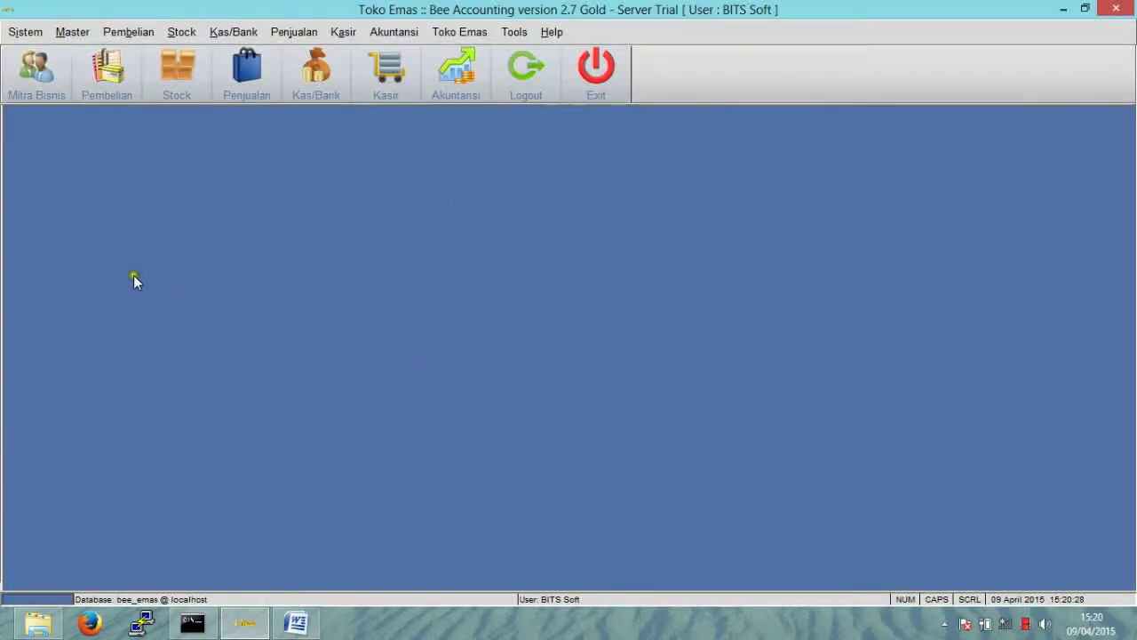
click(134, 33)
mouse_move(157, 117)
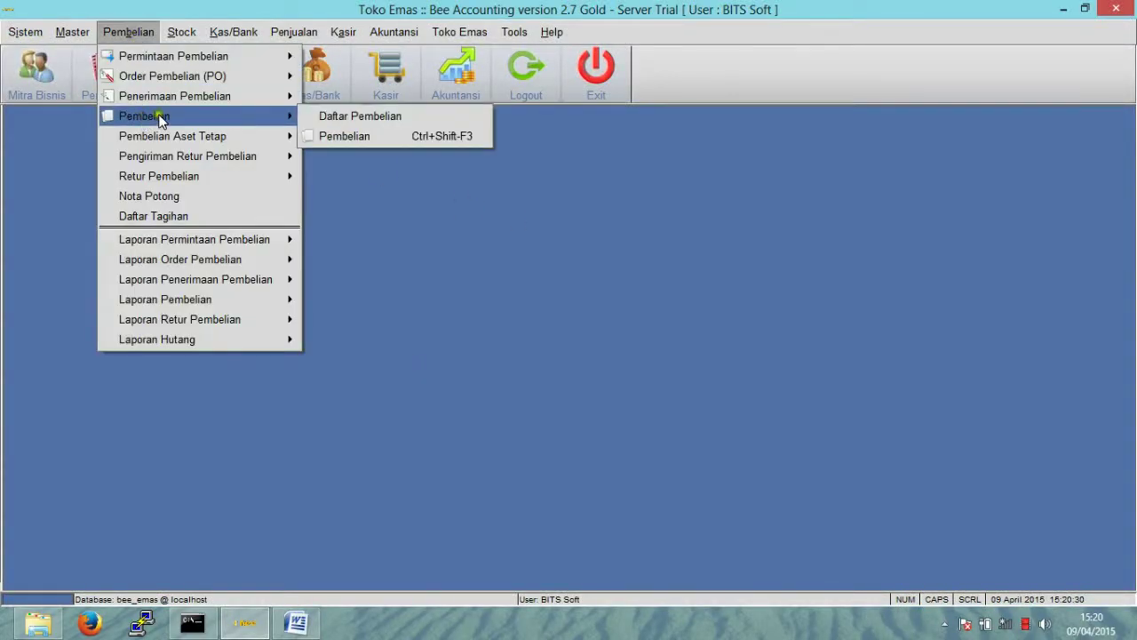
click(336, 137)
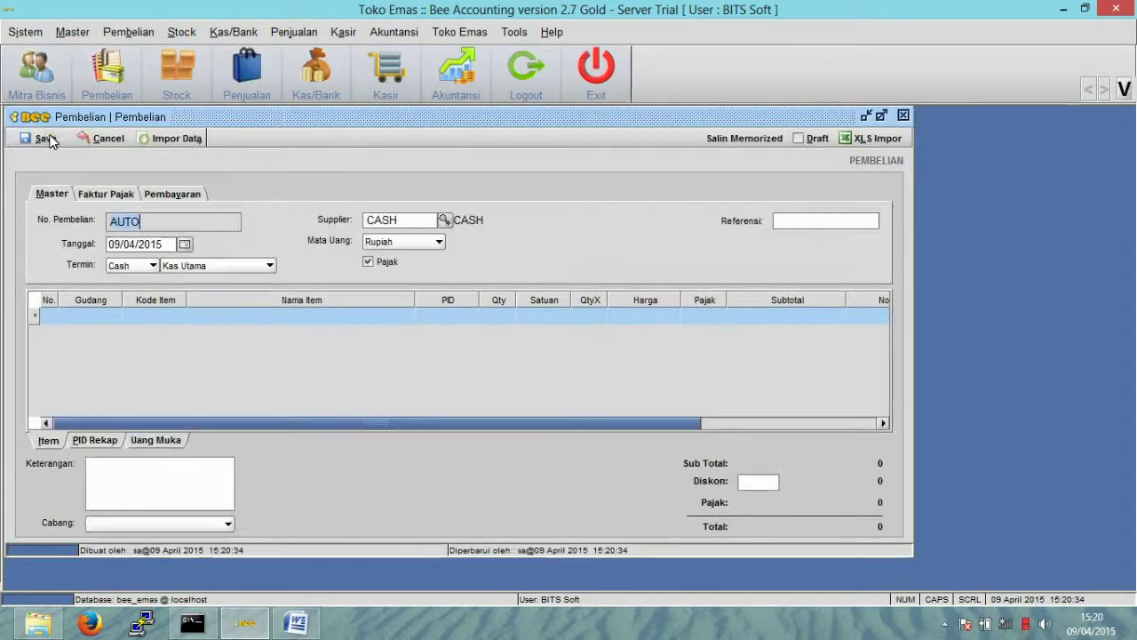
click(177, 318)
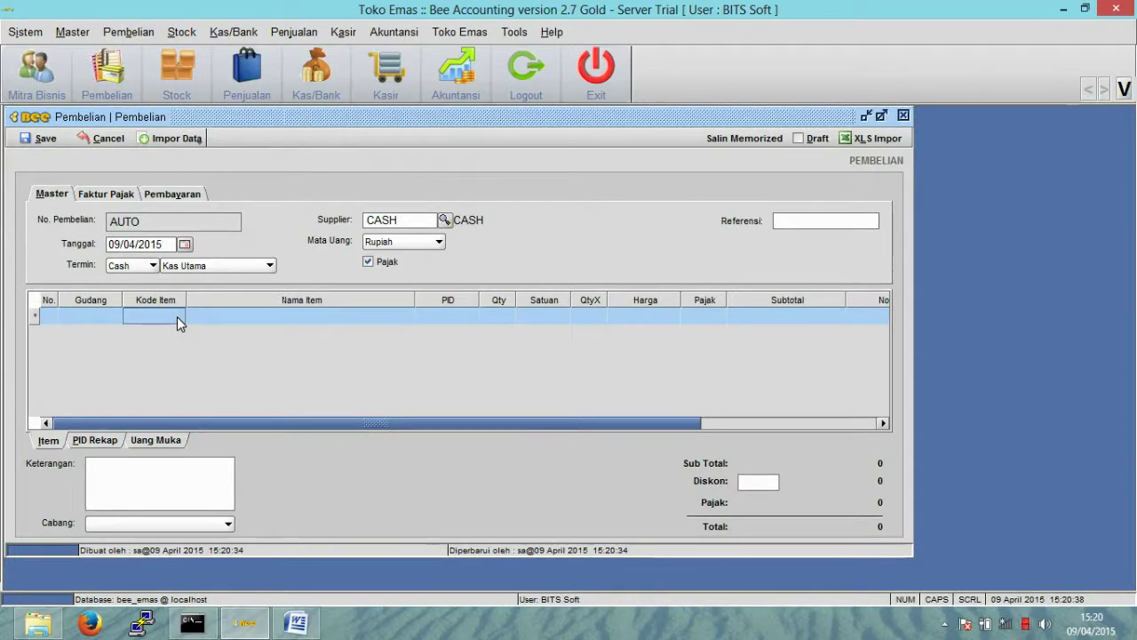
- Open bulk PID entry for the first purchase row and choose the item Cincin Putih
double_click(177, 316)
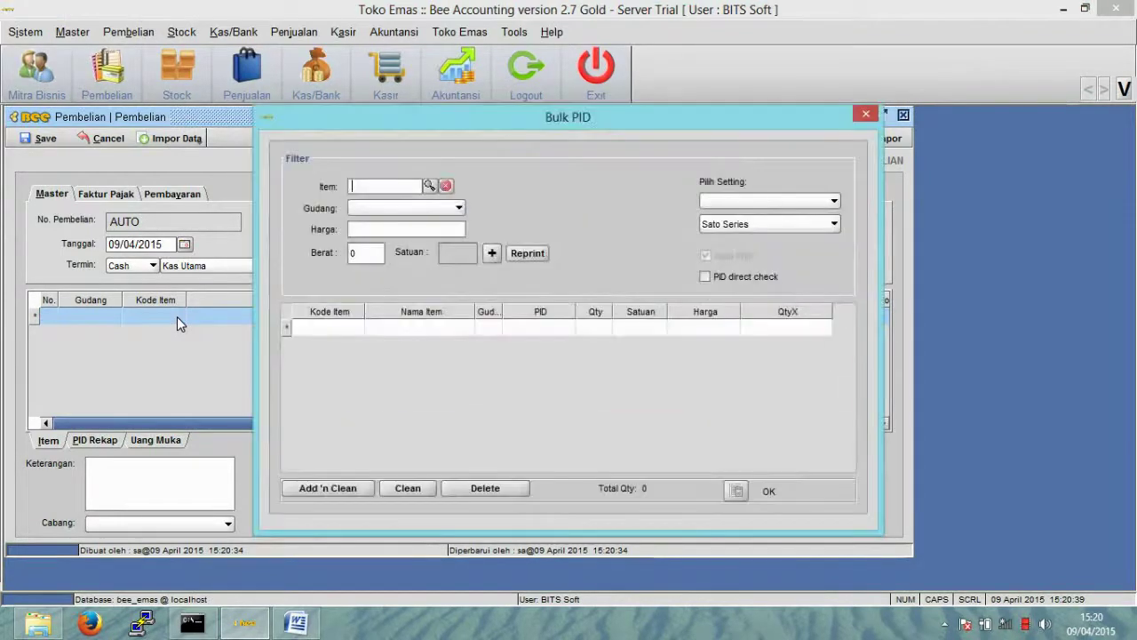
click(429, 185)
scroll(423, 378, down, 1)
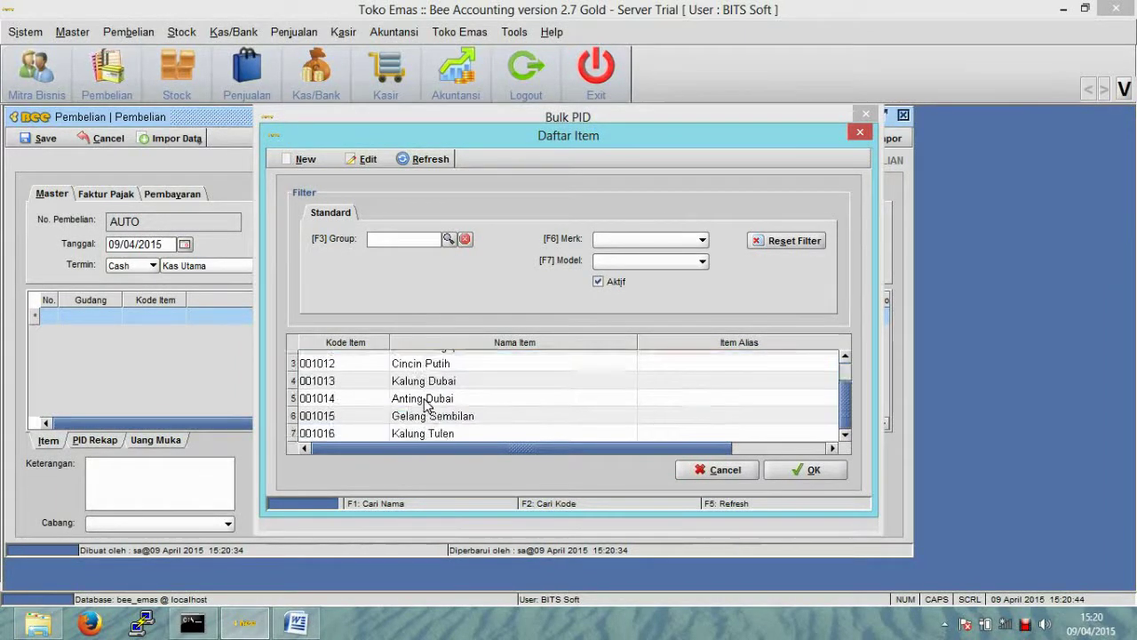
click(424, 402)
click(426, 408)
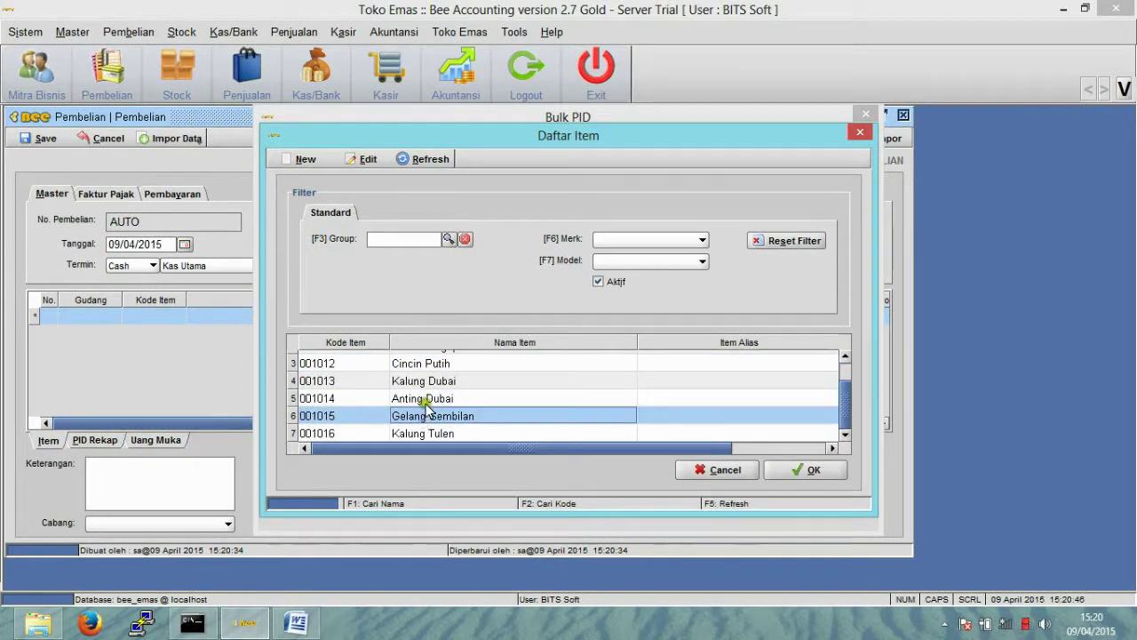
click(436, 366)
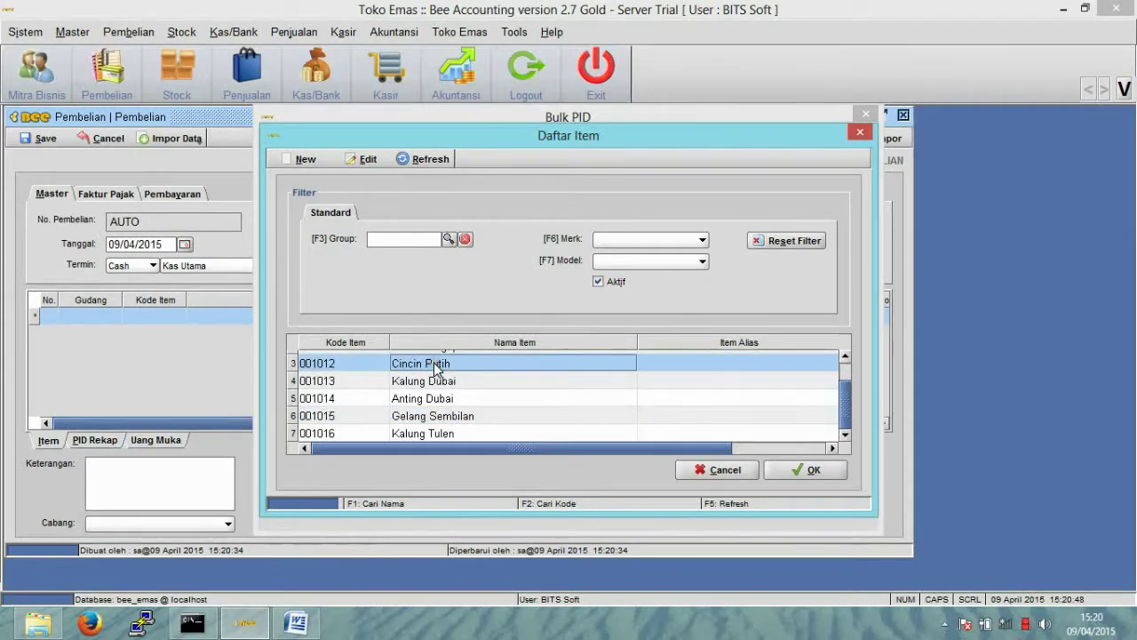
double_click(435, 364)
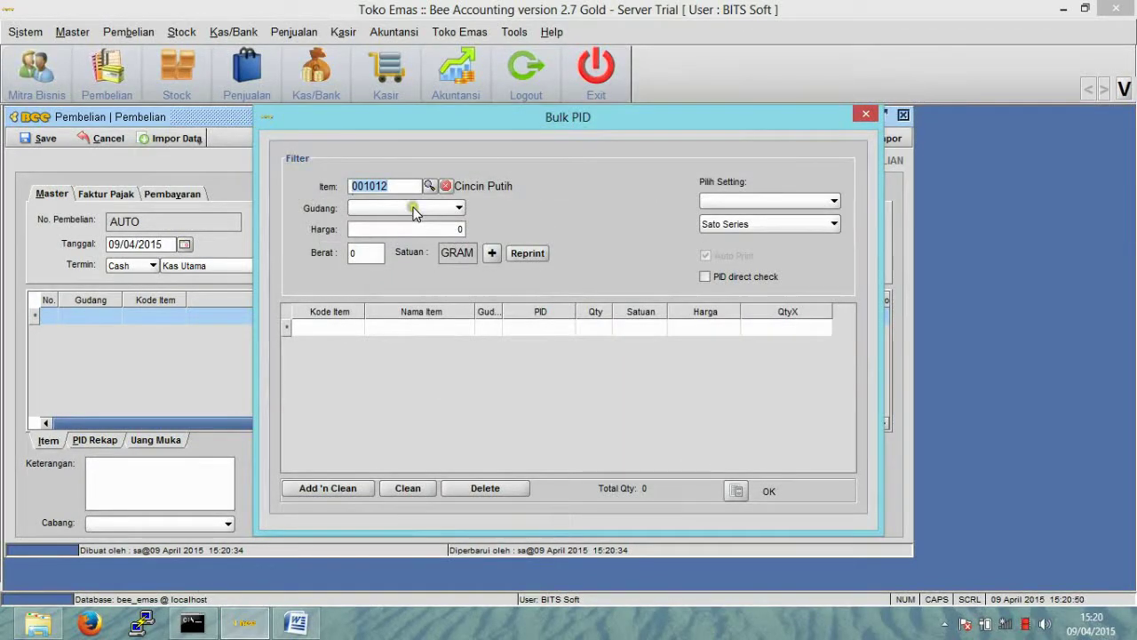
- Set the warehouse to Gudang, the price to 100000 and the weight to 2.4 grams for Cincin Putih
click(416, 210)
click(410, 224)
click(409, 229)
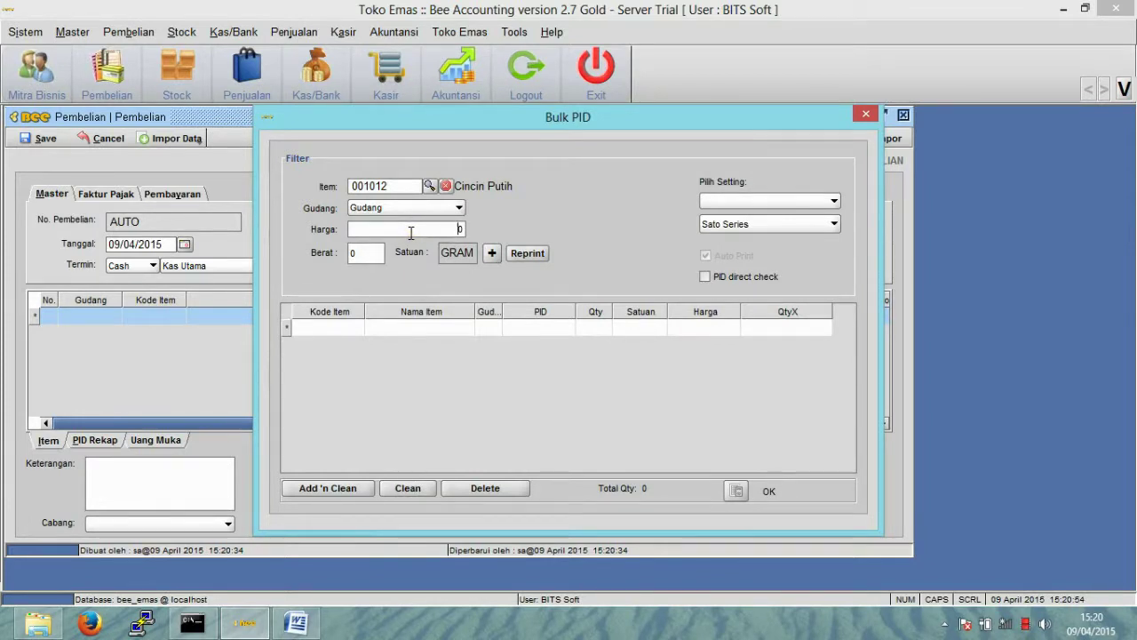
text(10)
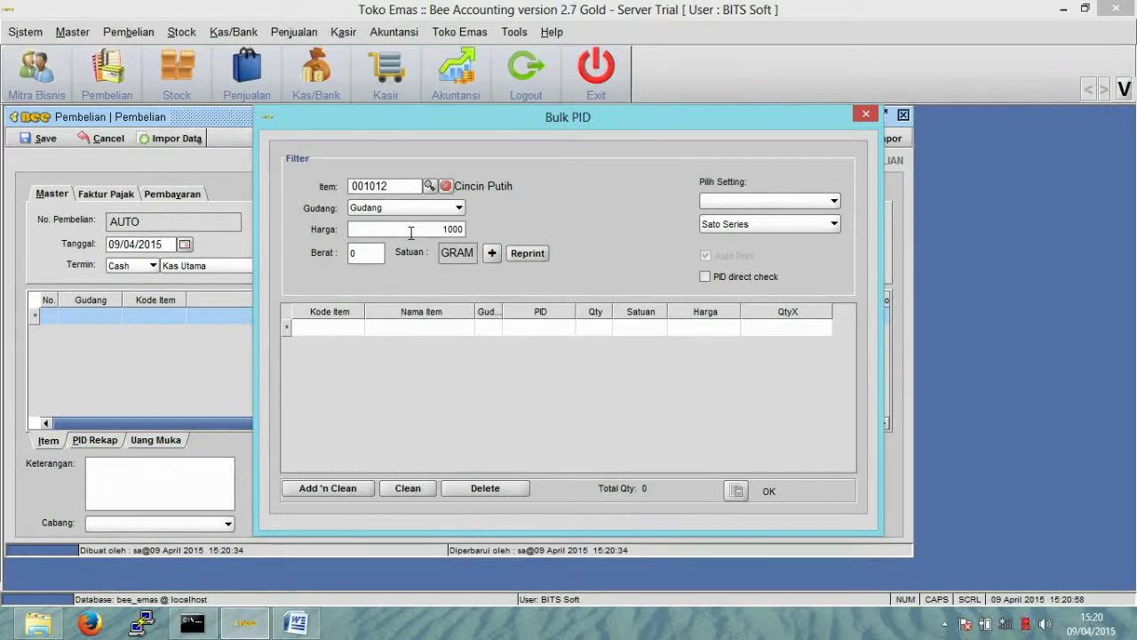
text(00)
click(379, 253)
- Choose the CG408 print setting and add the 2.4 gram Cincin Putih piece to the PID list
click(698, 200)
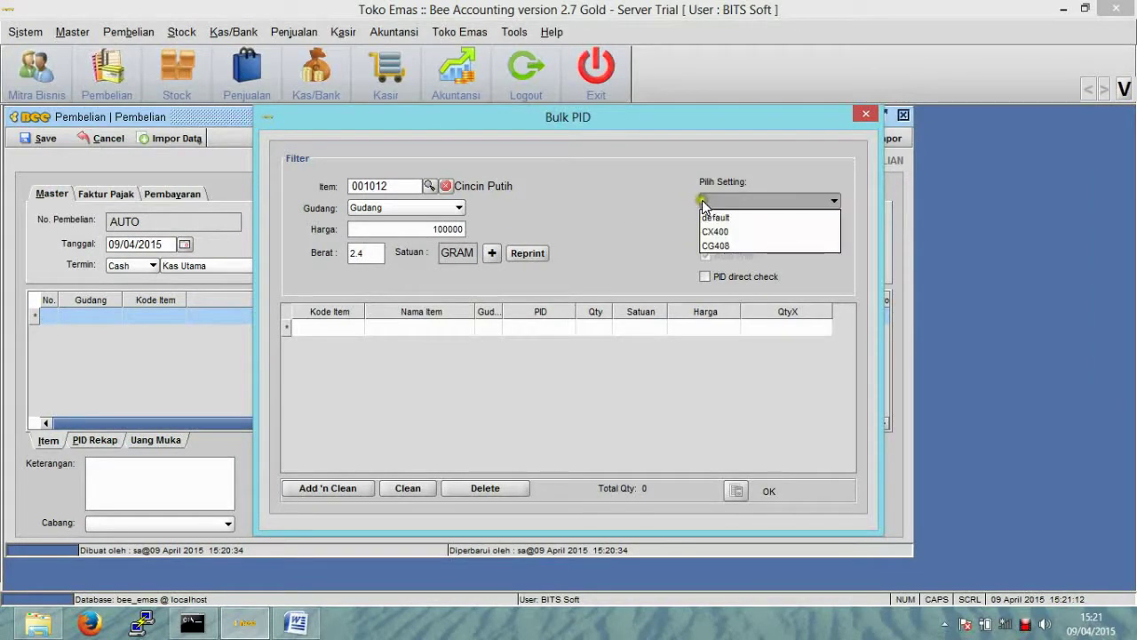
click(707, 241)
click(492, 254)
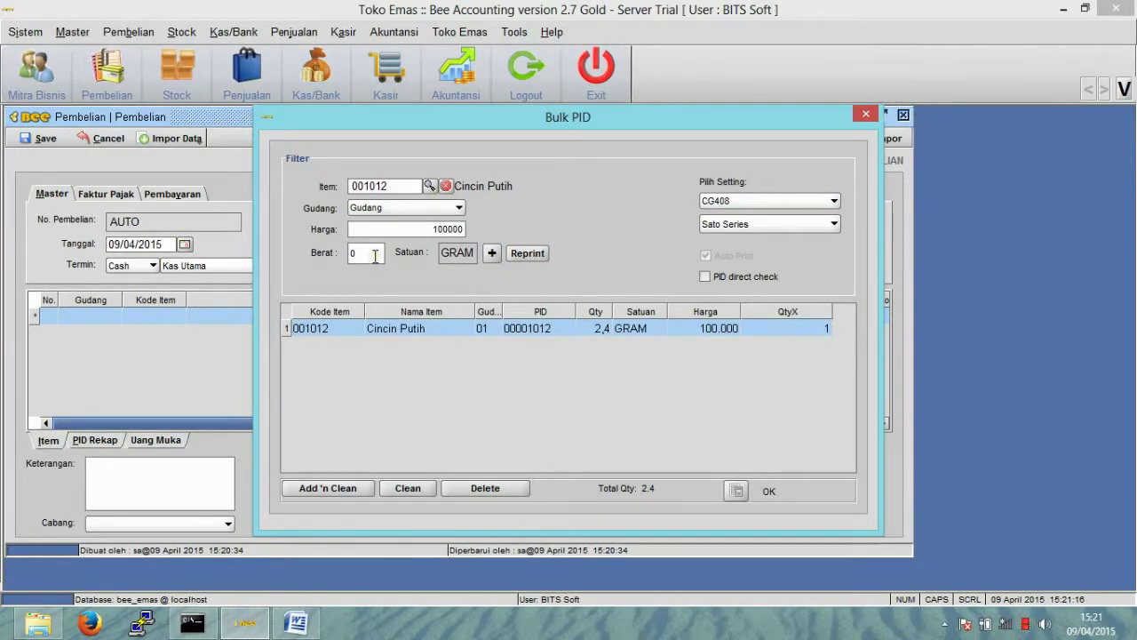
- Add more Cincin Putih pieces weighing 2.5, 2.6, 2.7, 2.8, 2.9 and 3 grams to the PID list
text(2)
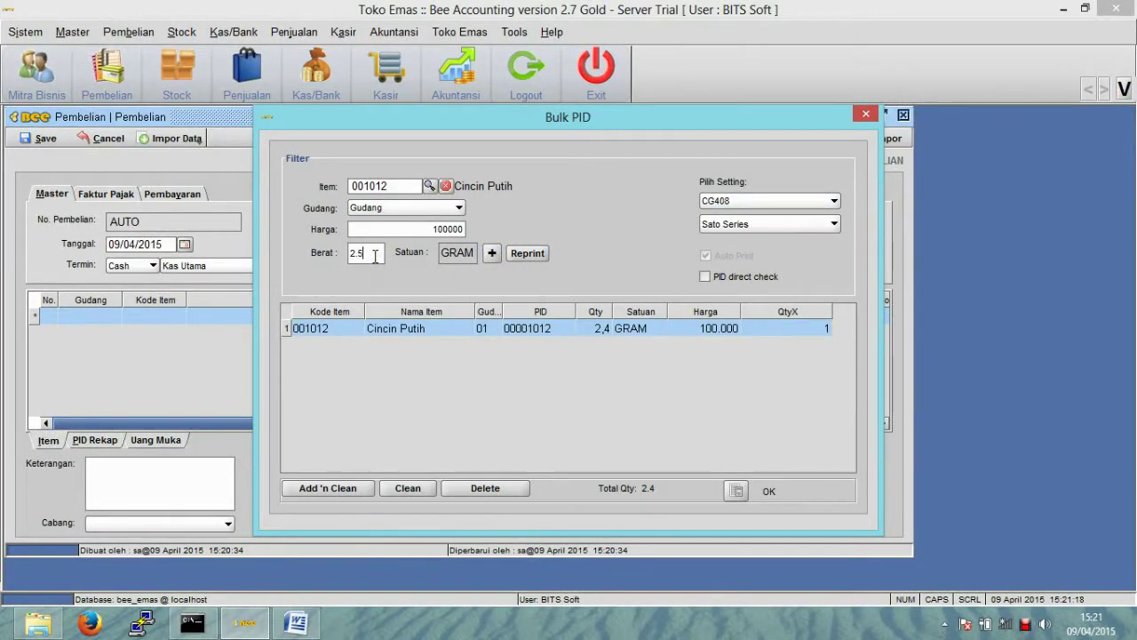
text(.5)
key(Return)
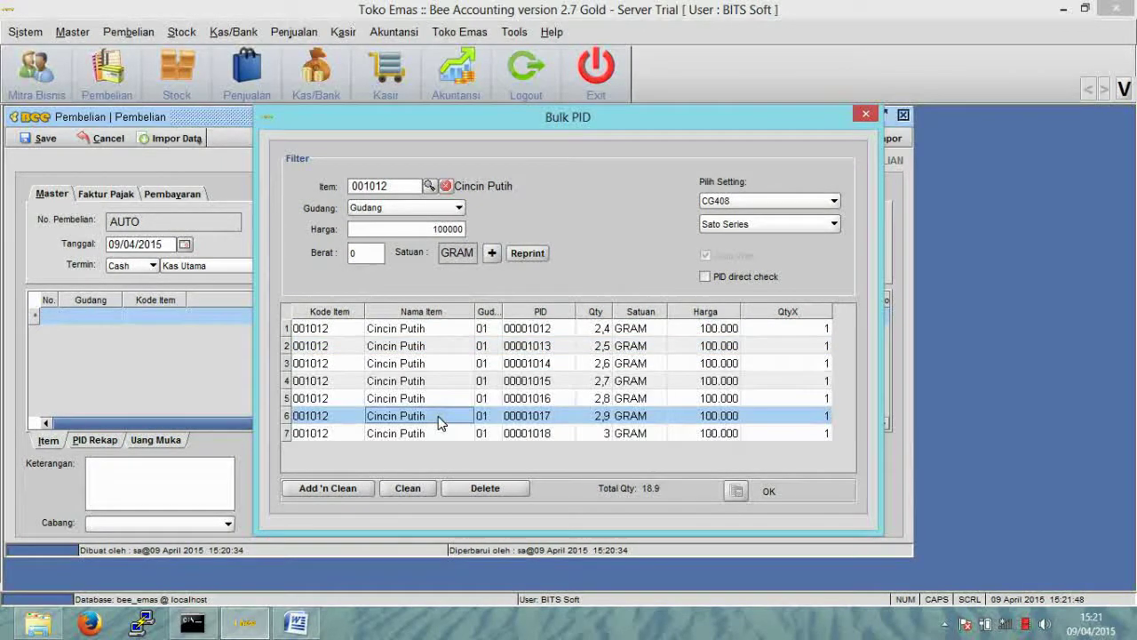
- Review the Cincin Putih rows in the bulk PID list, comparing their PIDs and weights
click(406, 377)
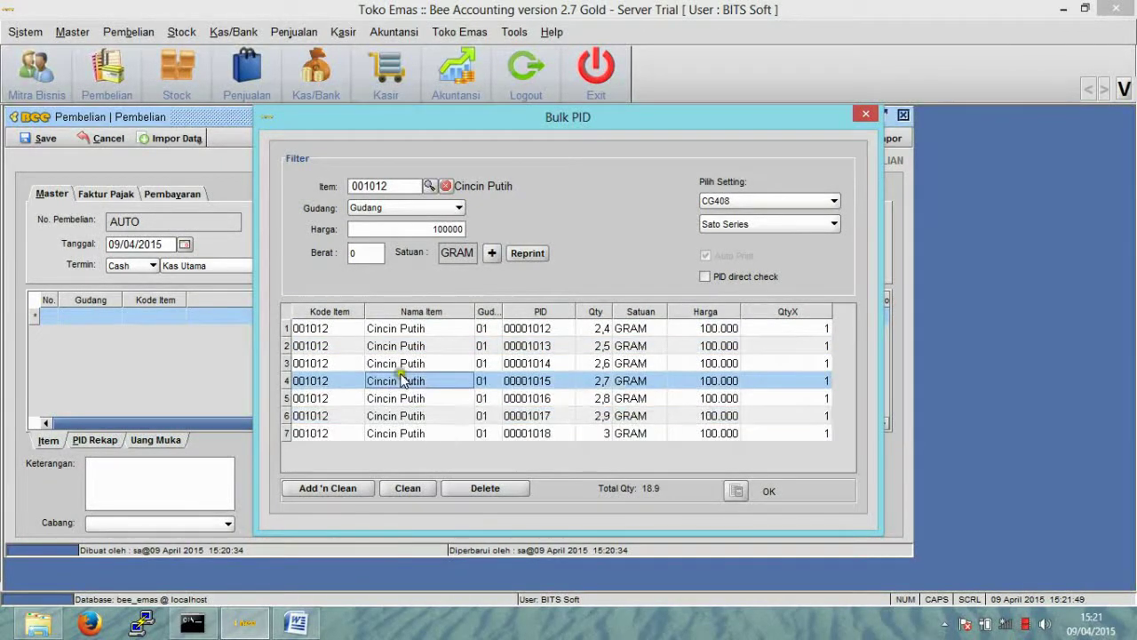
click(402, 363)
drag(402, 356, 428, 398)
click(420, 433)
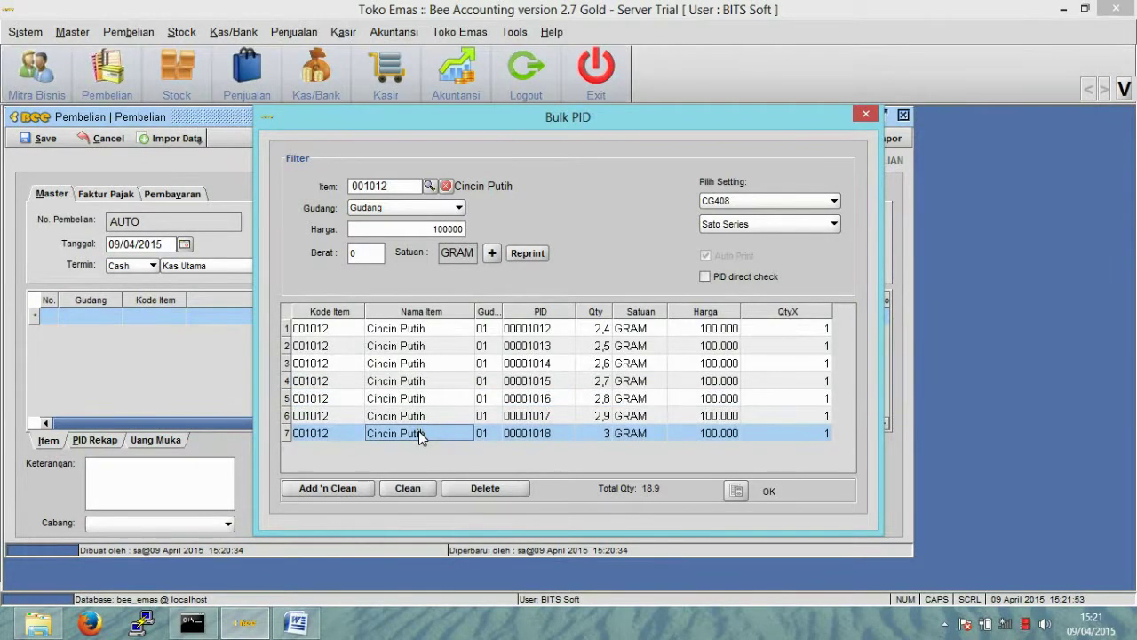
click(417, 377)
click(402, 363)
click(409, 385)
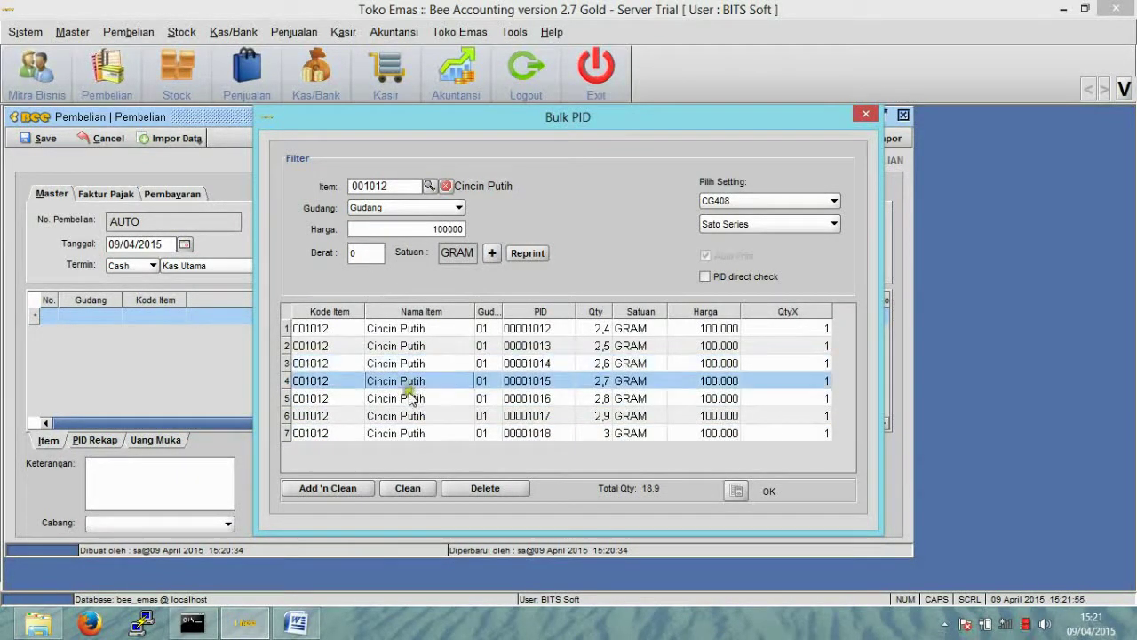
click(410, 398)
click(409, 420)
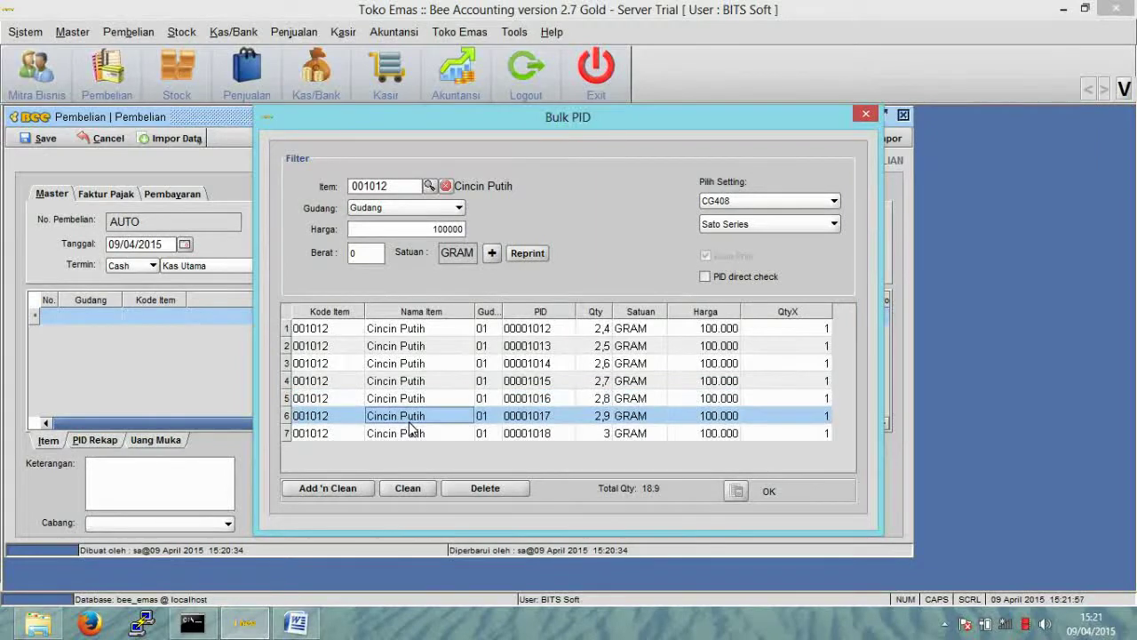
click(410, 434)
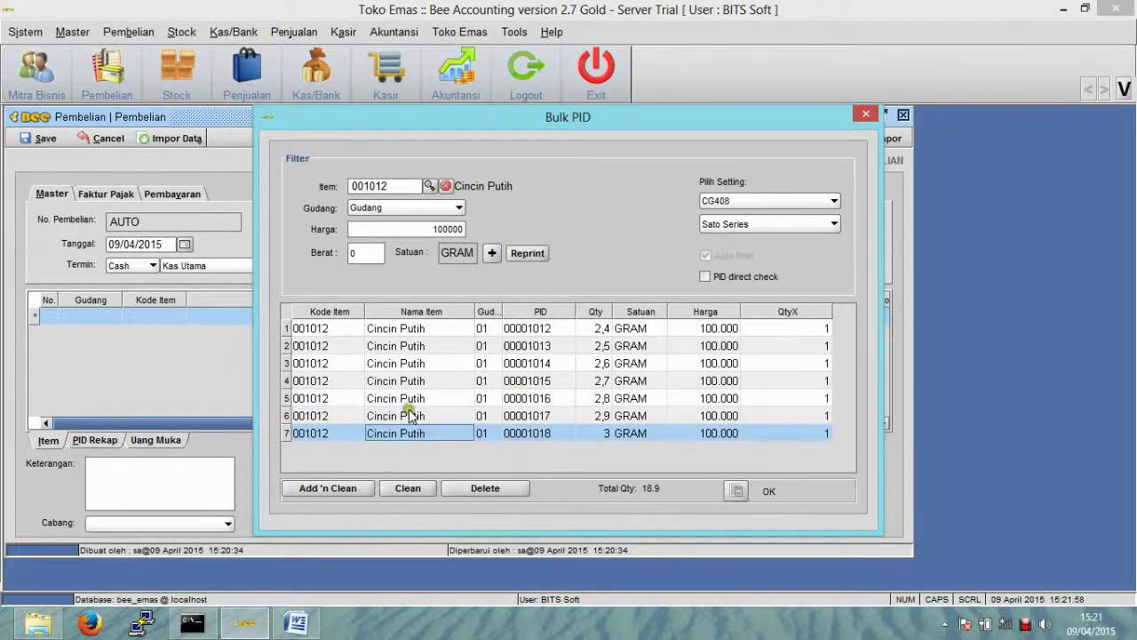
click(402, 349)
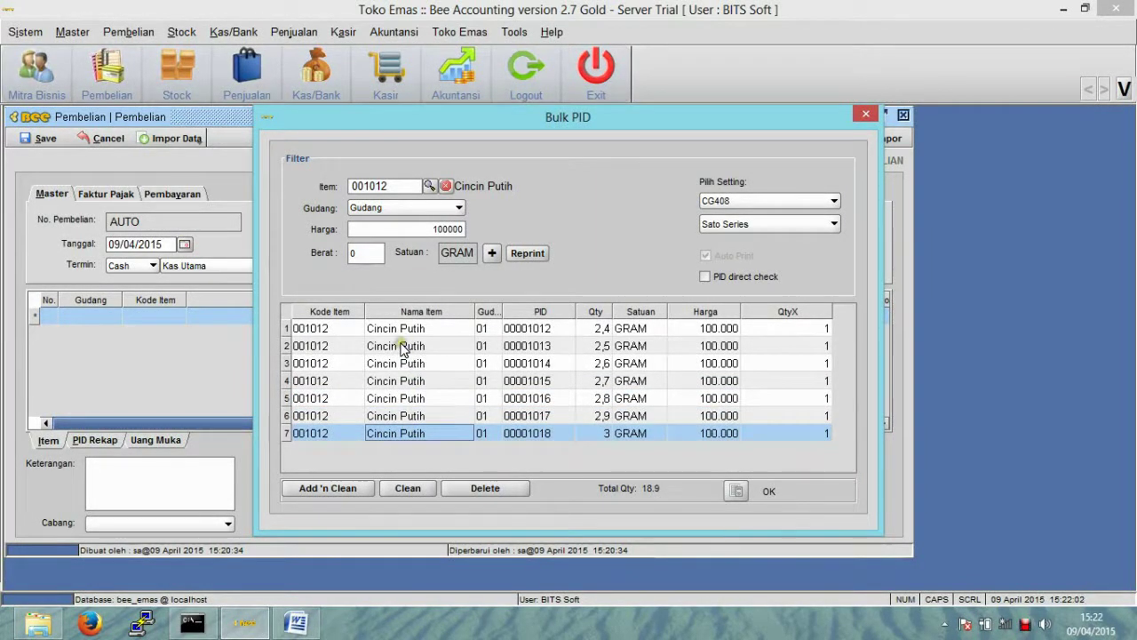
click(388, 401)
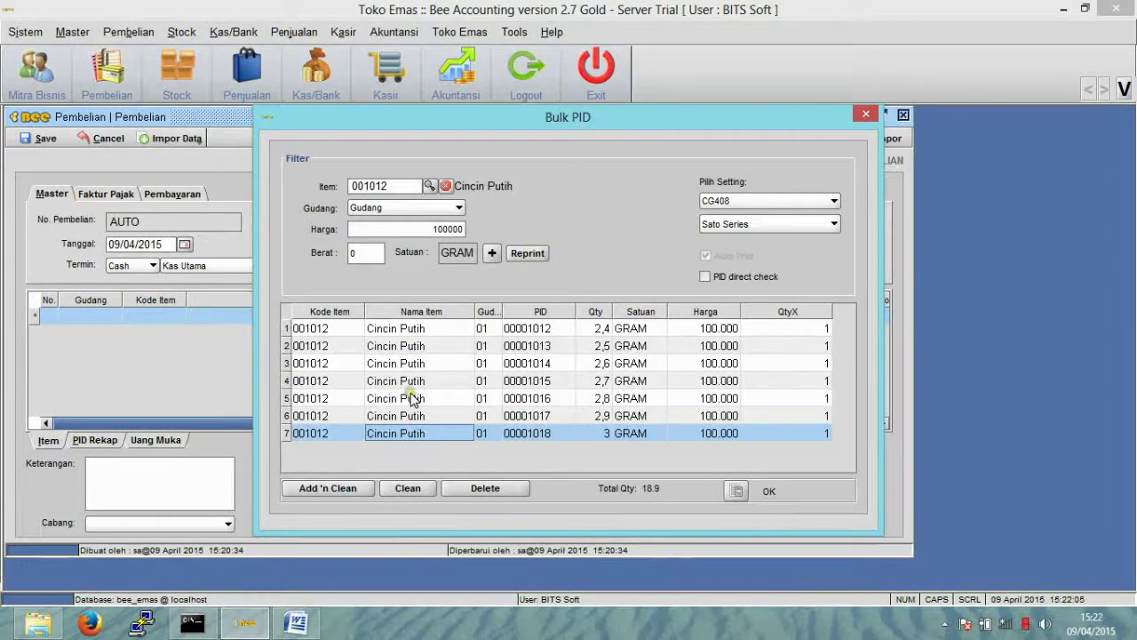
- Check the transaction outline in Word, return to Bee Accounting, and open a cashier sale (Penjualan Kasir)
key(alt+Tab)
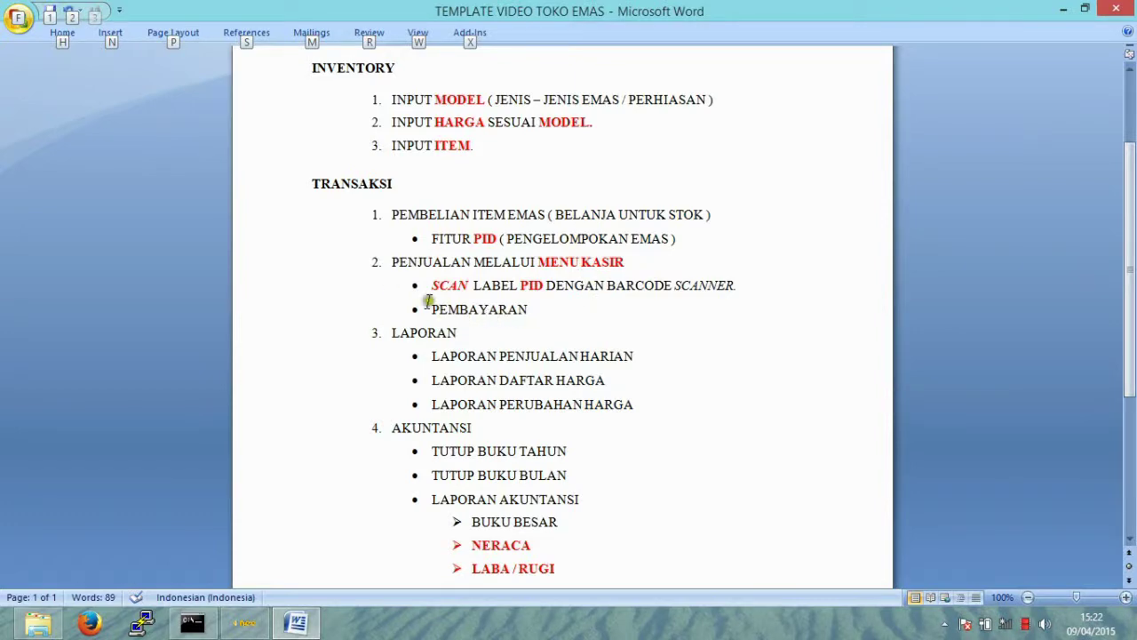
key(alt+Tab)
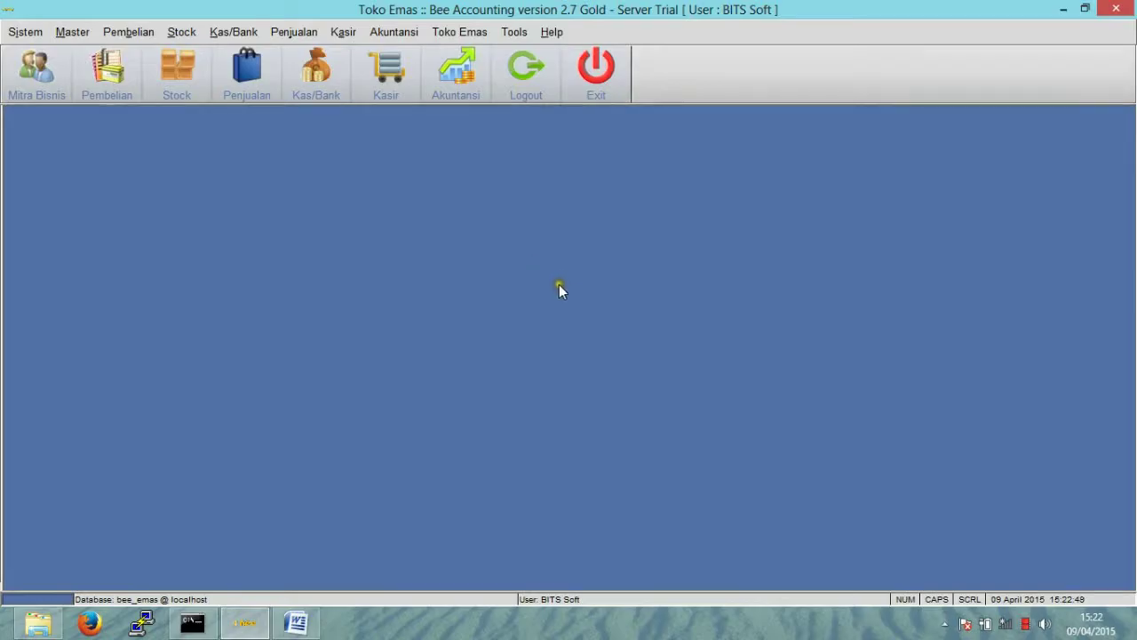
click(343, 32)
click(346, 33)
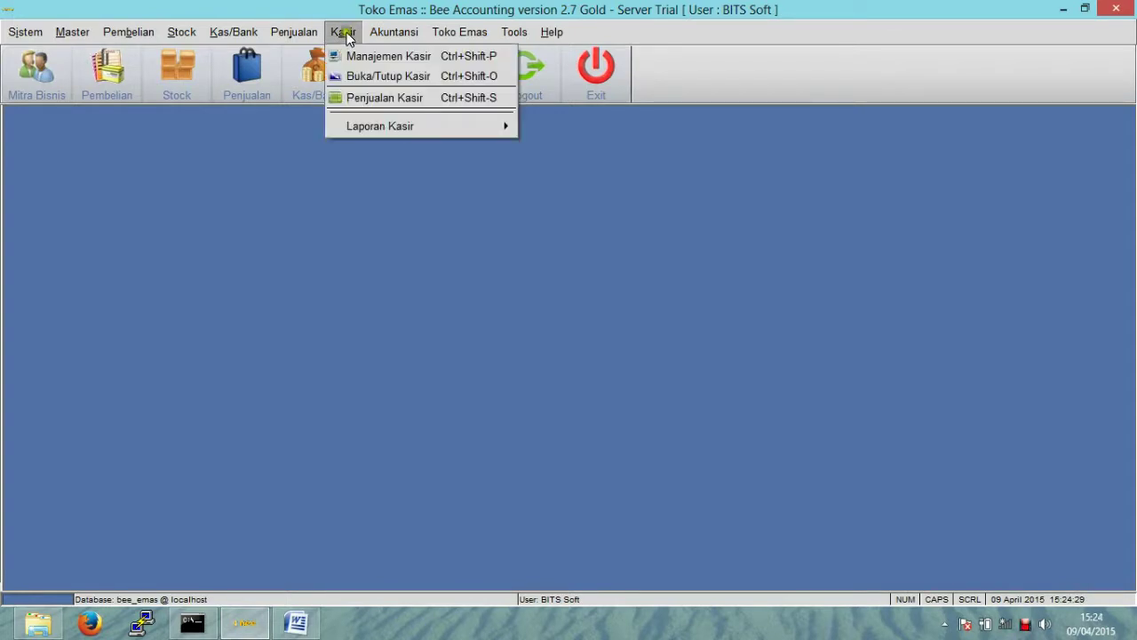
click(356, 98)
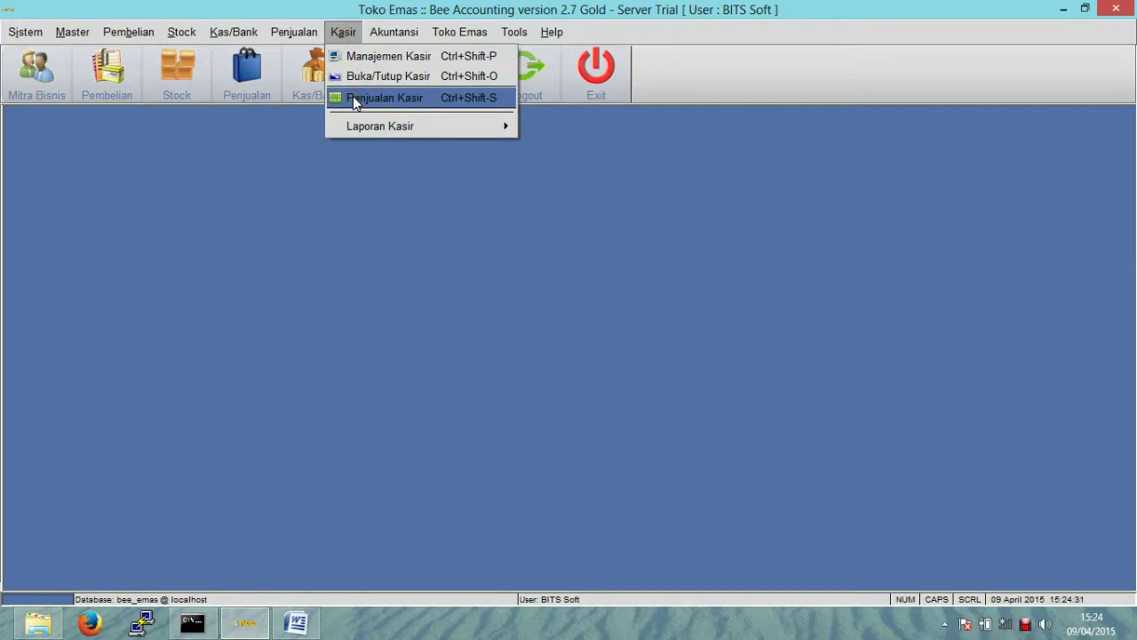
- Open PID entry for the first sale row and add the Cincin Putih pieces with PIDs 00001012 to 00001016
click(302, 268)
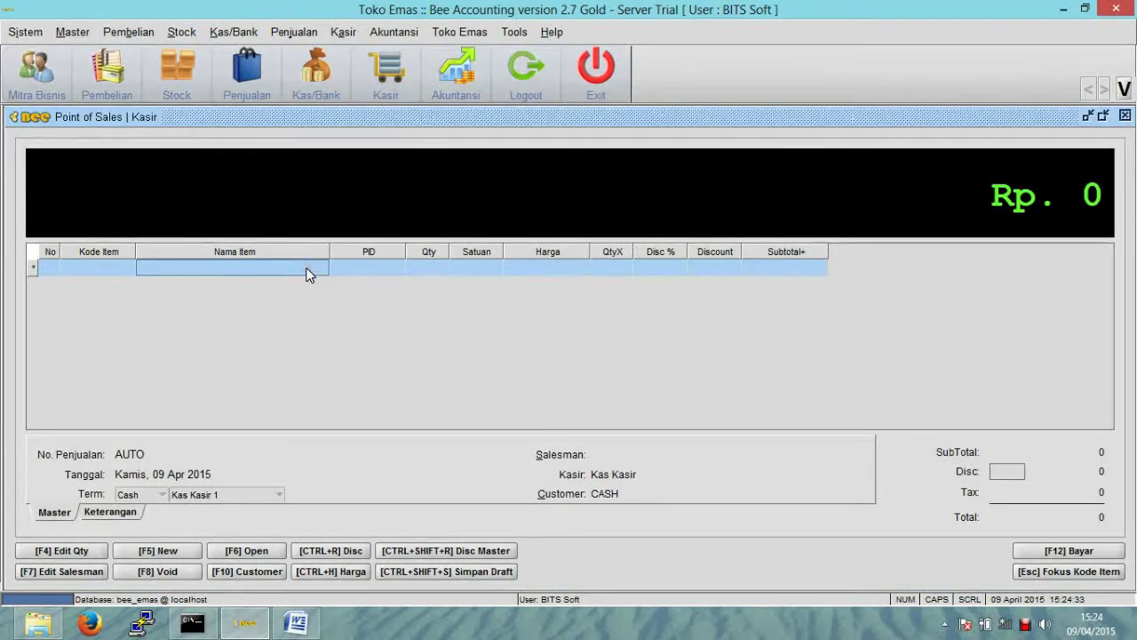
double_click(307, 267)
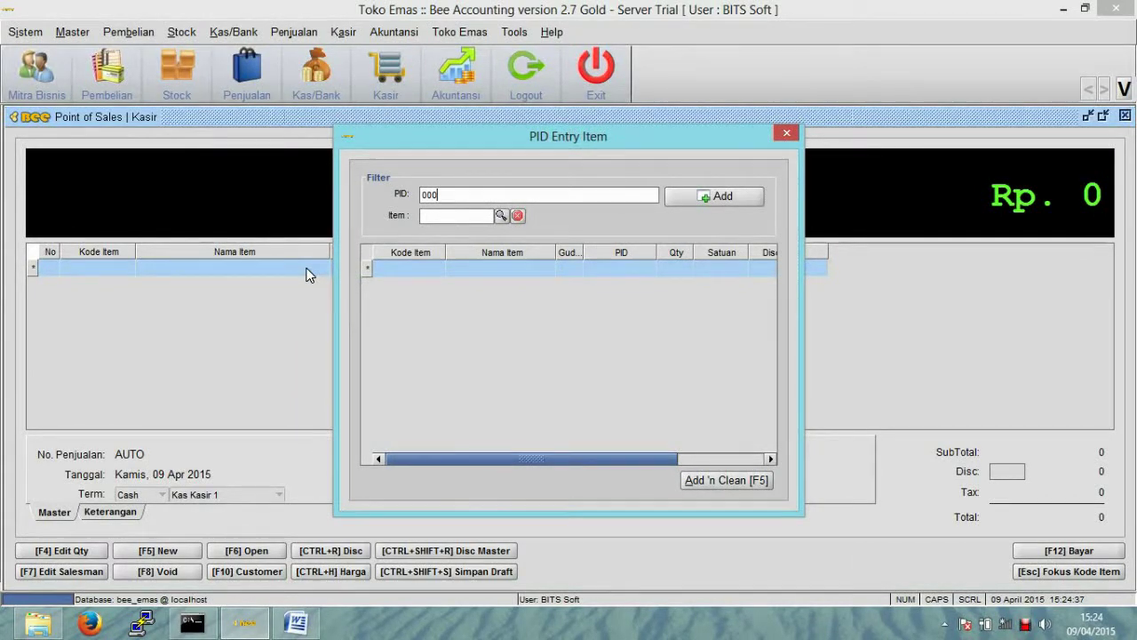
click(311, 623)
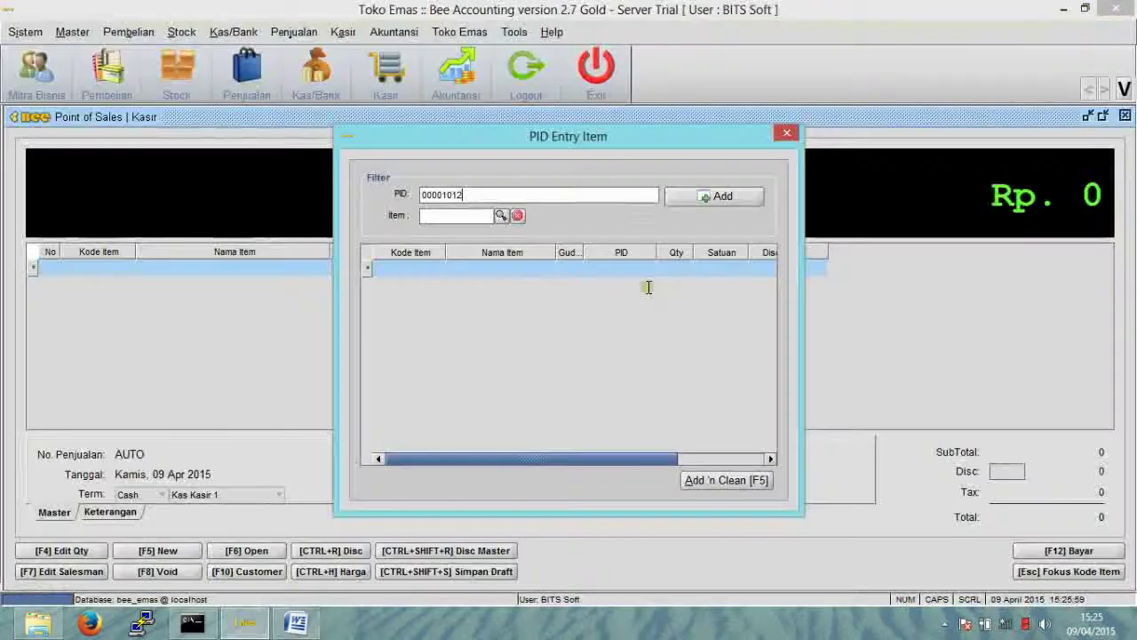
click(538, 195)
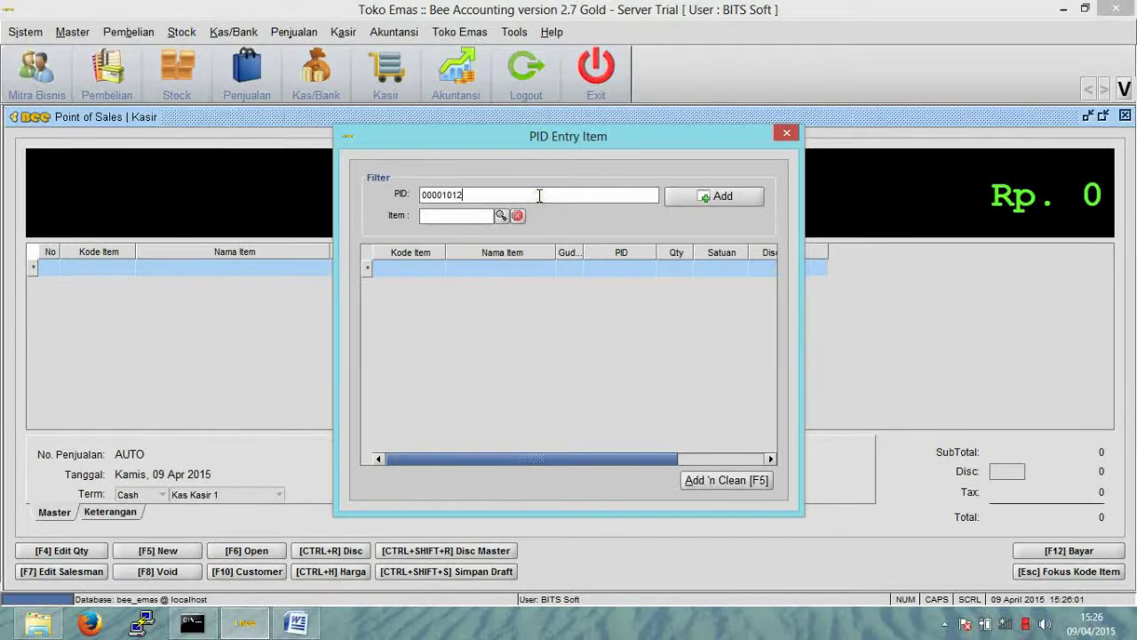
key(Return)
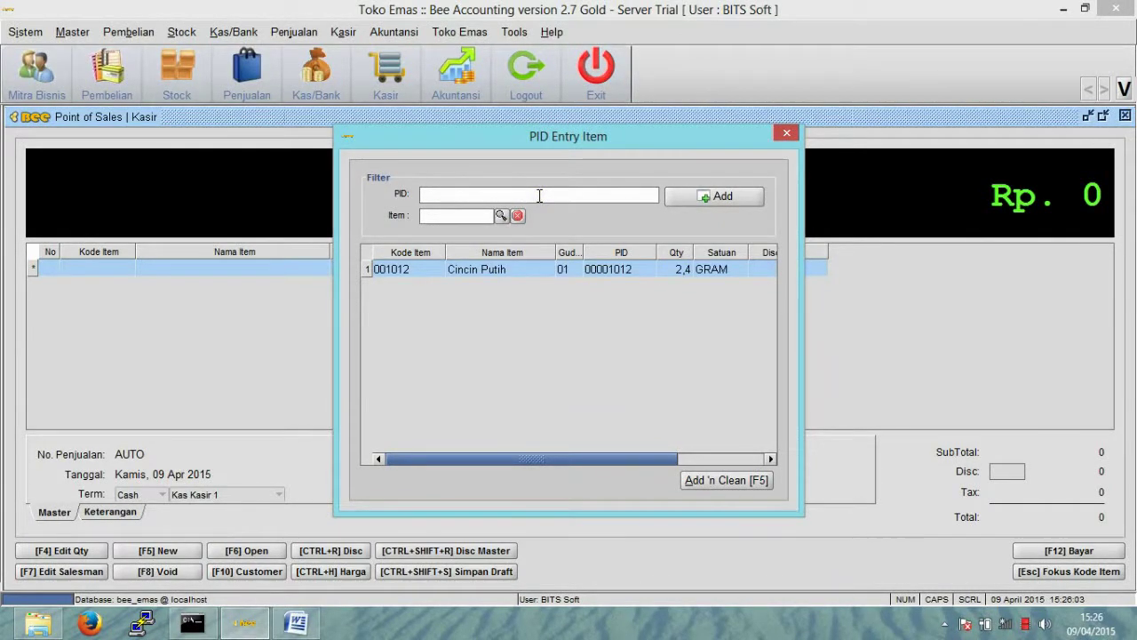
click(537, 214)
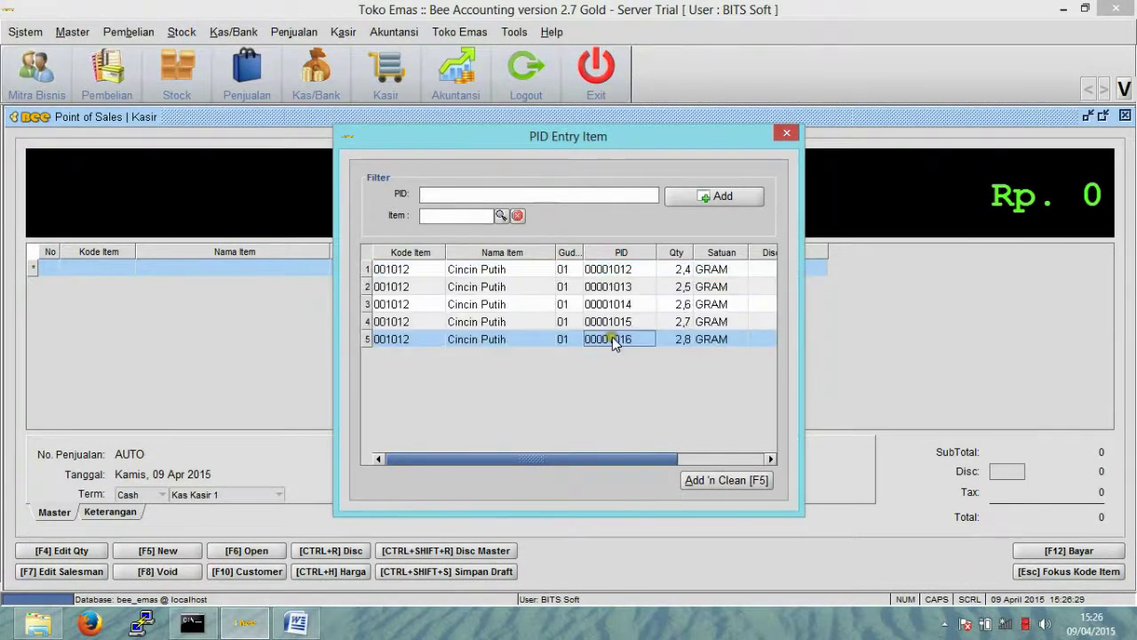
- Review the PID, name and weight of each Cincin Putih piece in the PID entry list
click(610, 324)
click(616, 284)
click(613, 268)
click(612, 286)
click(610, 304)
click(609, 321)
click(608, 339)
click(607, 322)
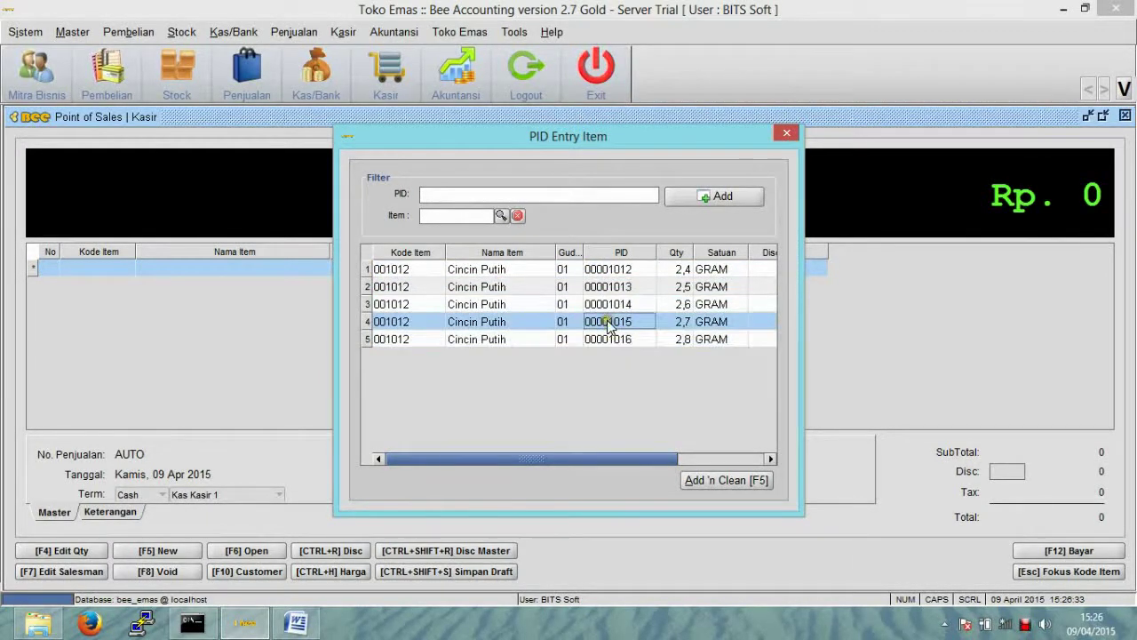
click(510, 303)
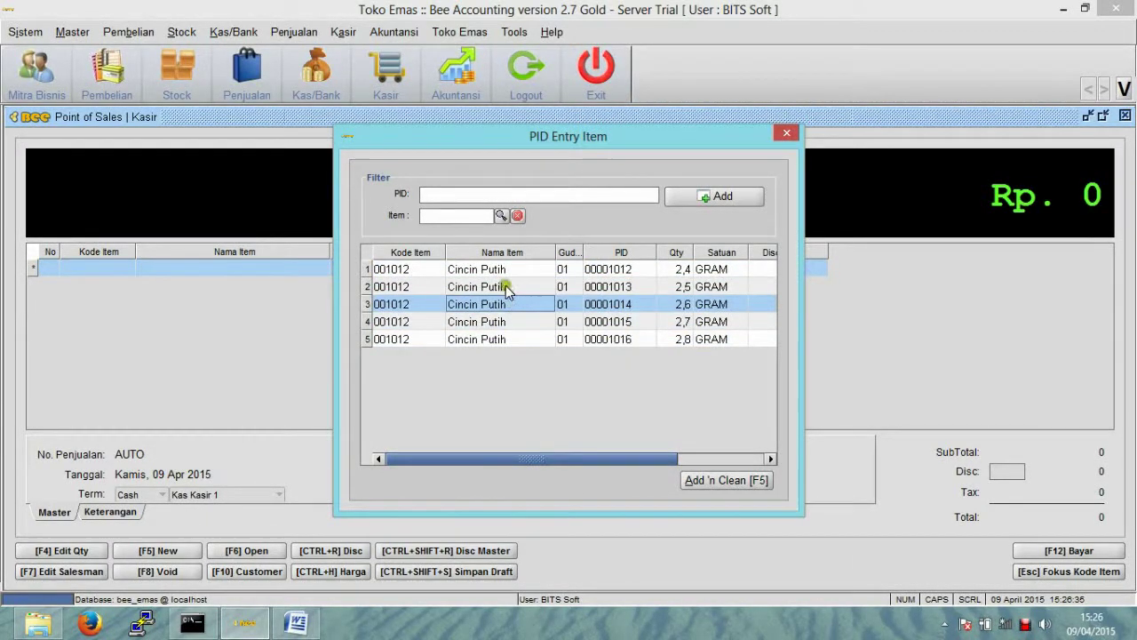
click(503, 269)
click(507, 338)
click(507, 322)
click(508, 304)
click(512, 286)
click(516, 269)
click(513, 322)
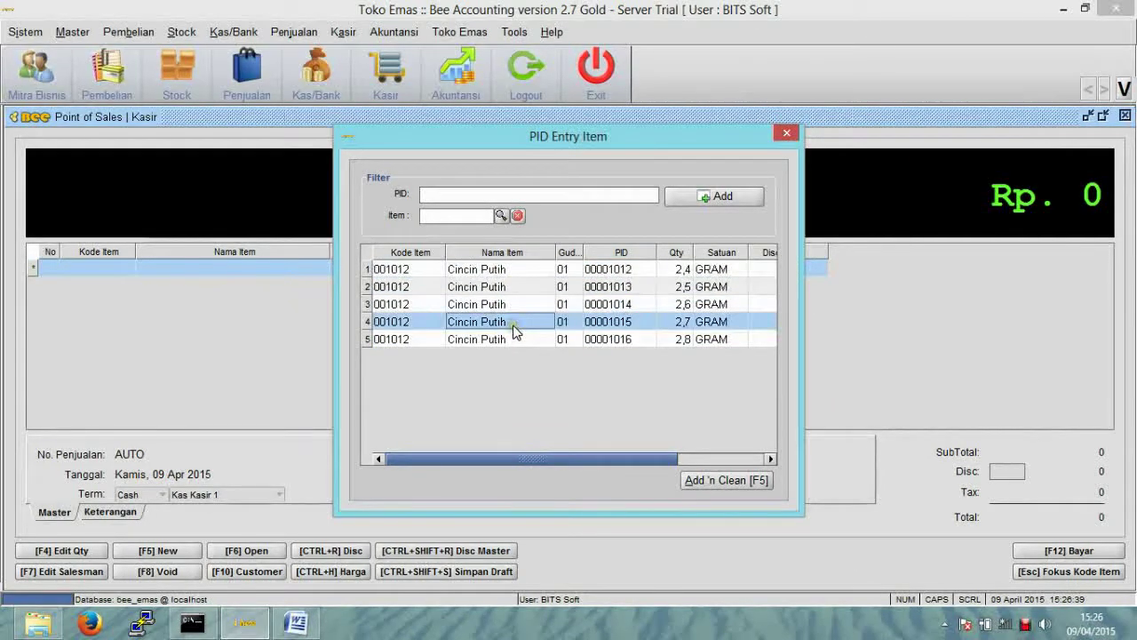
click(514, 304)
click(516, 288)
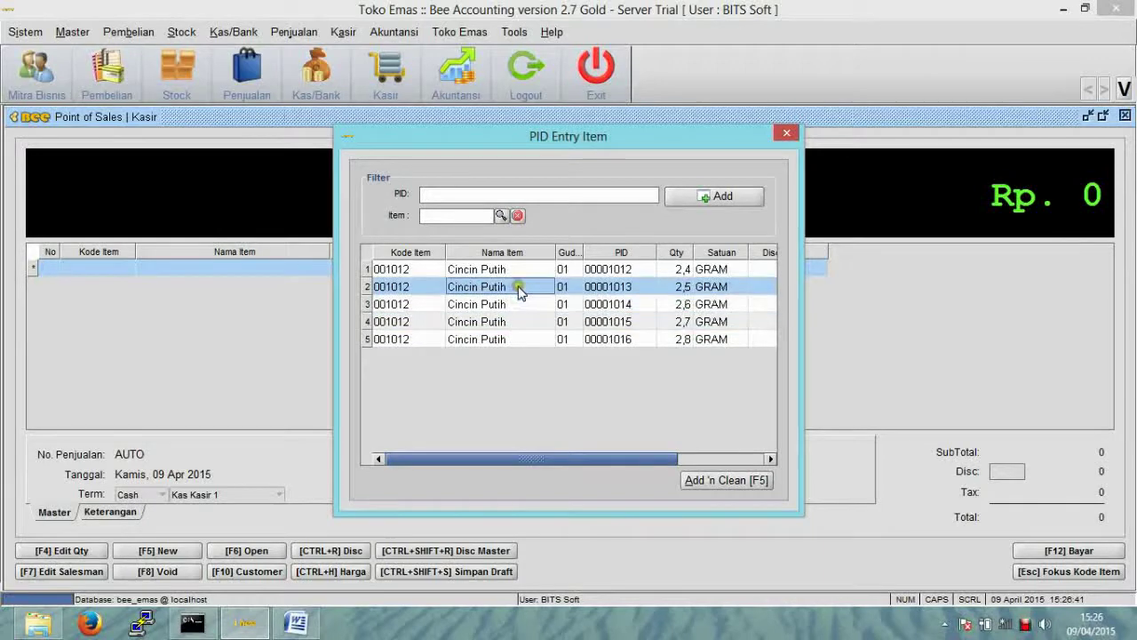
- Transfer the listed Cincin Putih pieces to the cashier sale and check the prices and units of the last rows
key(F5)
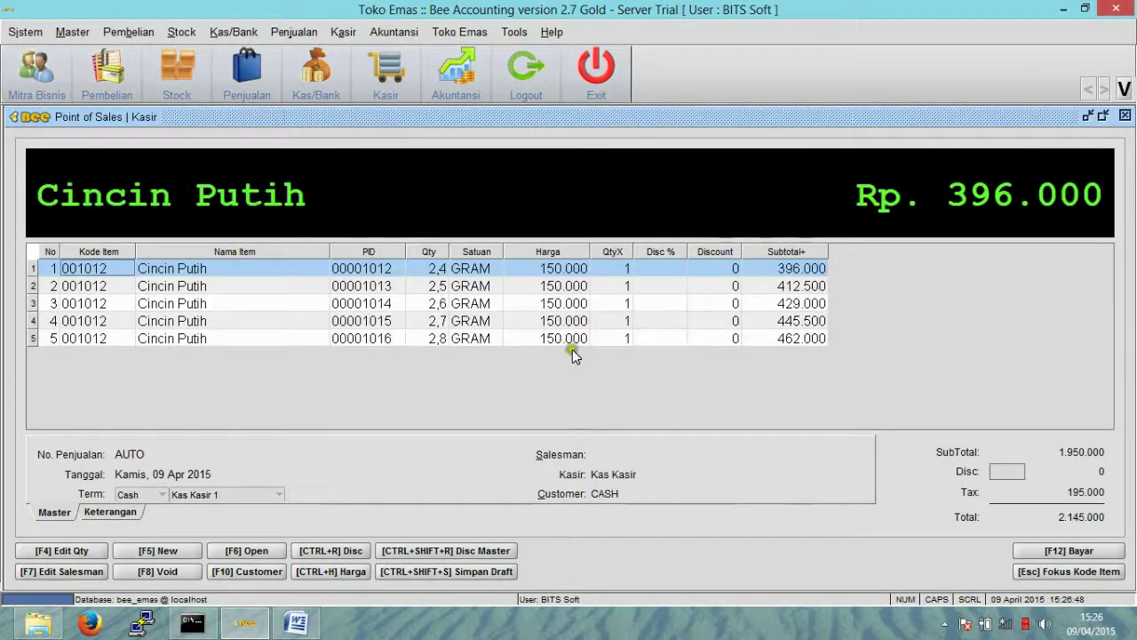
click(556, 340)
click(463, 321)
click(462, 338)
click(467, 320)
click(477, 342)
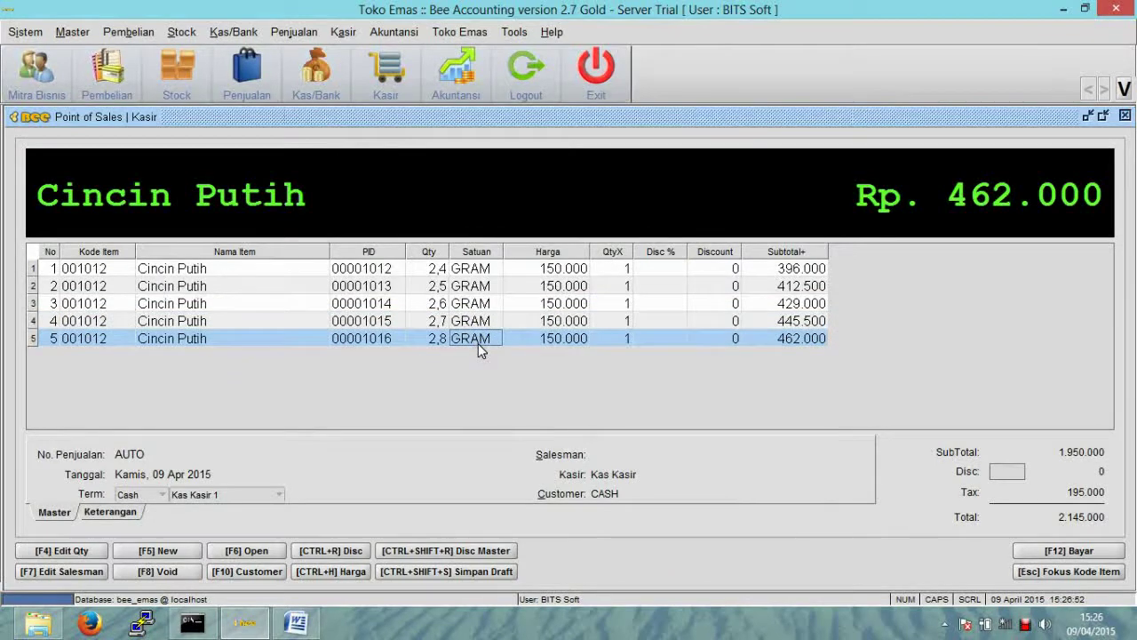
- Pay the cashier sale with 2.200.000 in cash, save the payment and dismiss the change notice
click(1025, 553)
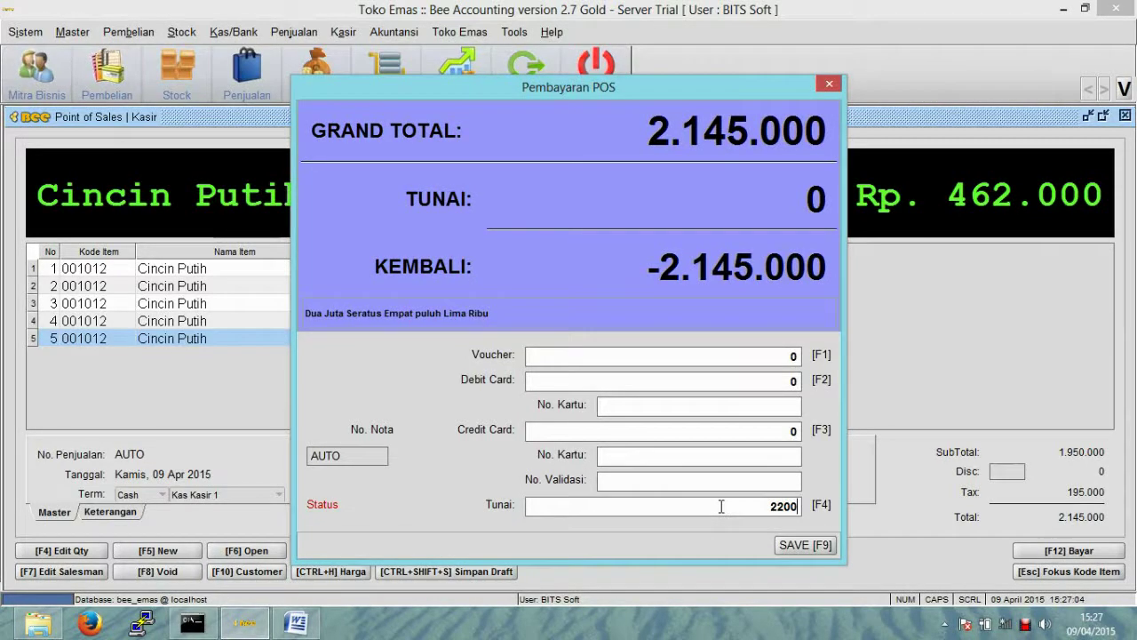
click(804, 545)
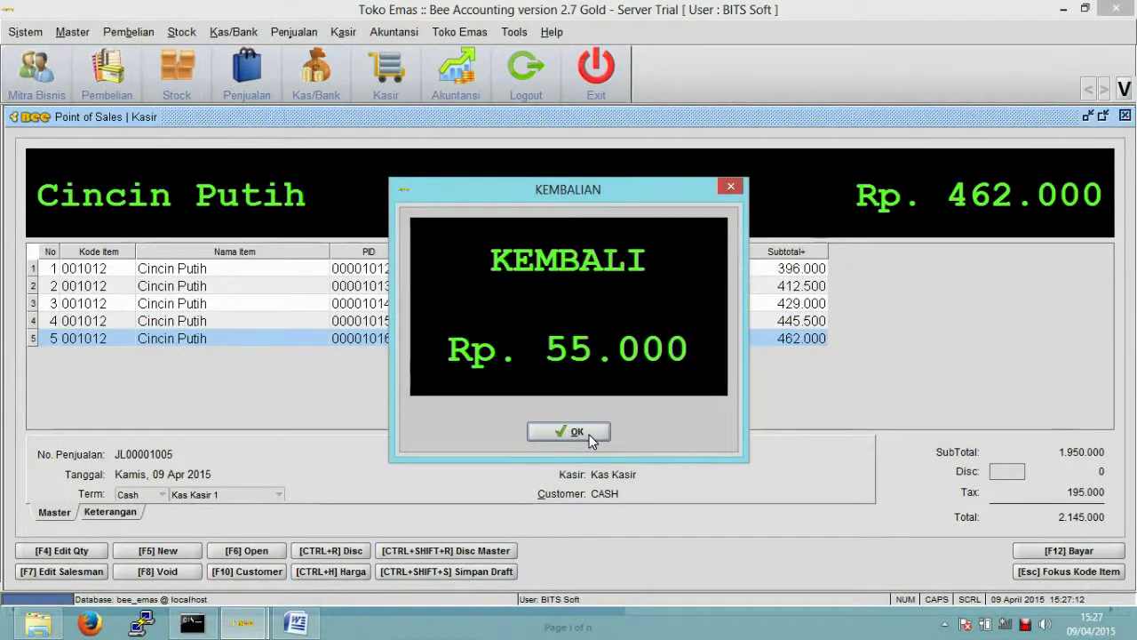
click(574, 432)
- Bring up the POS receipt preview of the sale and review its item lines, total, payment and change
mouse_move(243, 626)
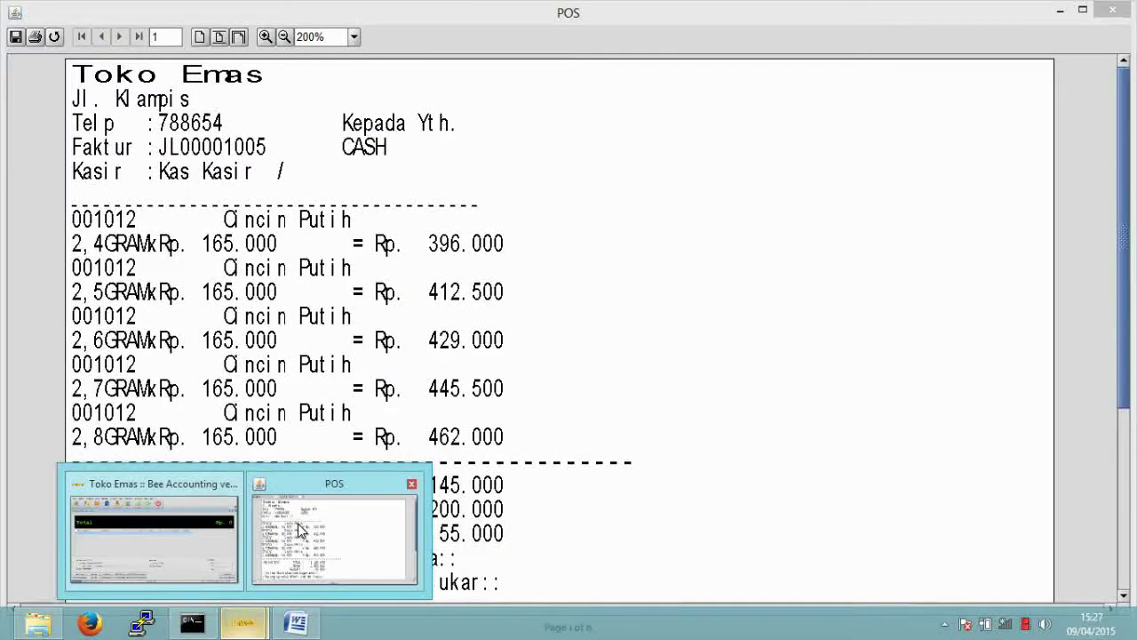
click(297, 523)
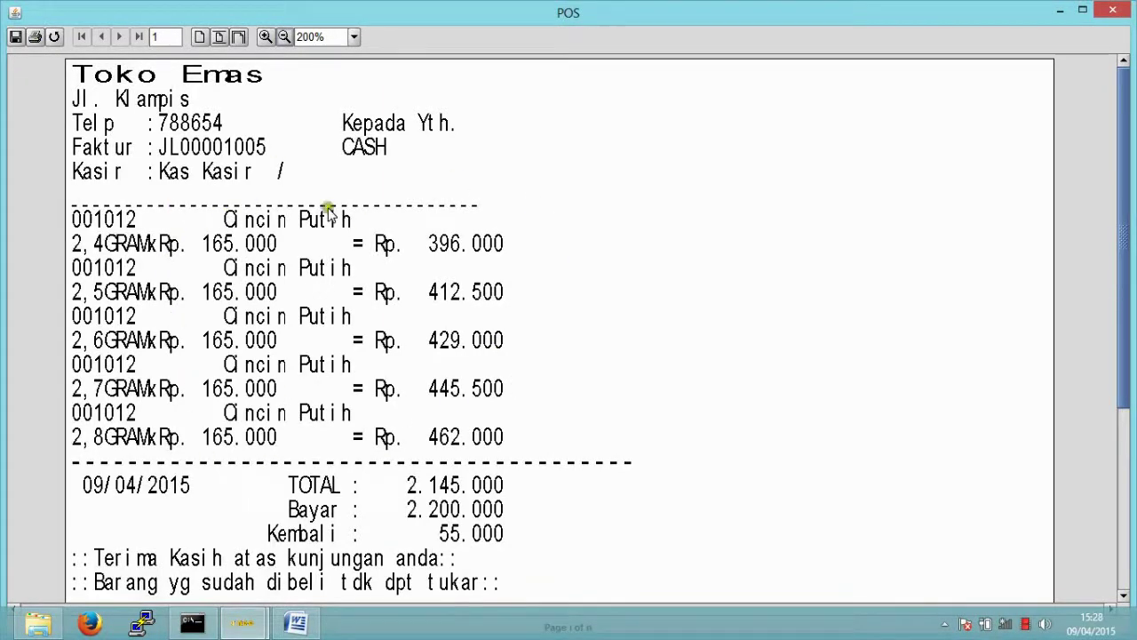
scroll(577, 356, down, 2)
scroll(575, 364, up, 2)
scroll(575, 364, down, 2)
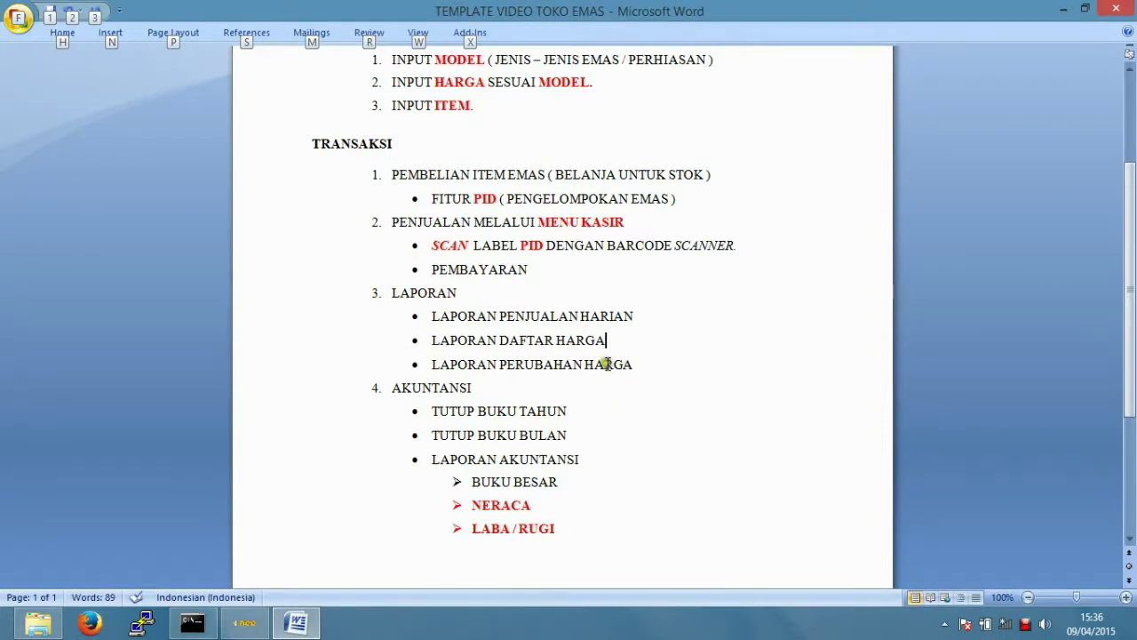
- Switch from Word to Bee Accounting and preview the daily gold shop report (Laporan Harian Toko Emas)
key(alt+Tab)
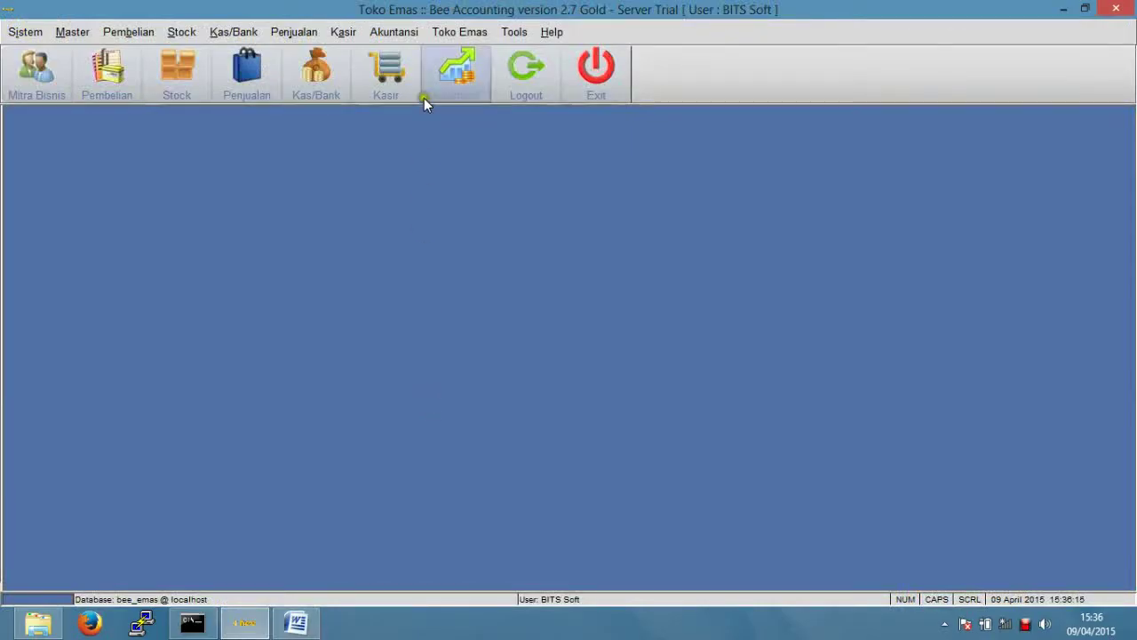
click(459, 36)
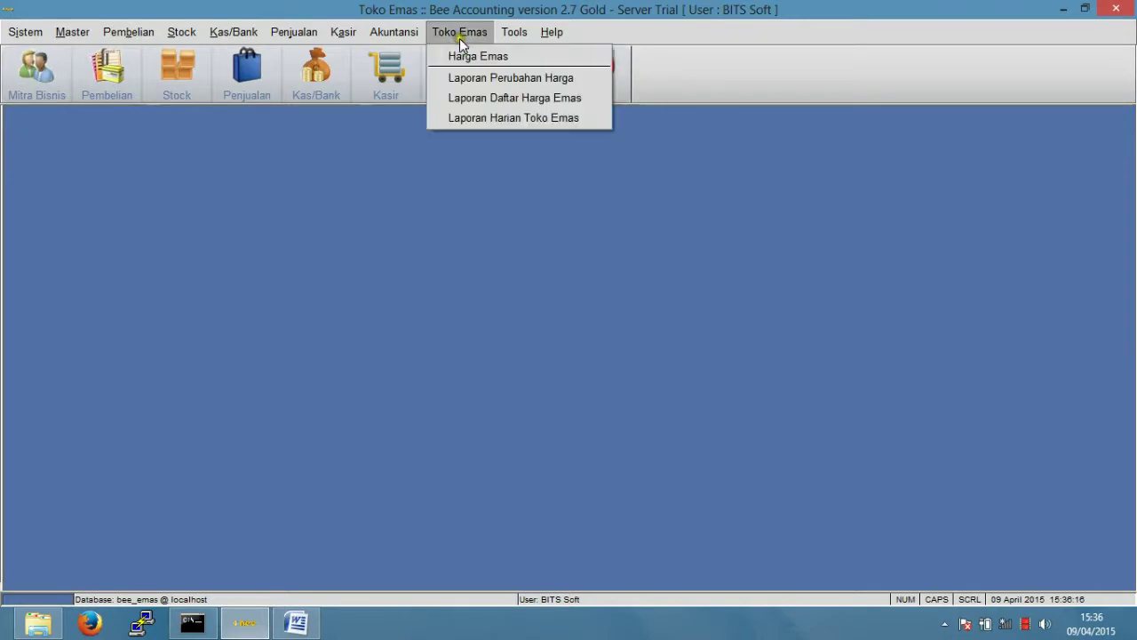
click(457, 118)
click(213, 286)
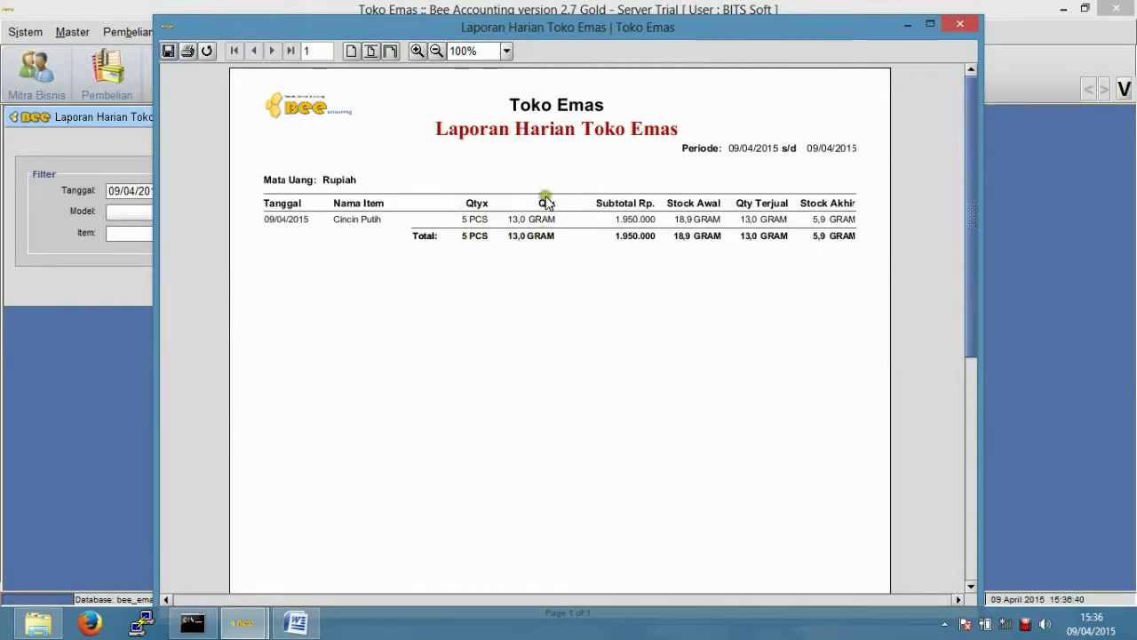
- Check the report outline in Word, return to Bee Accounting, and preview the gold price list report (Laporan Daftar Harga Emas)
key(alt+Tab)
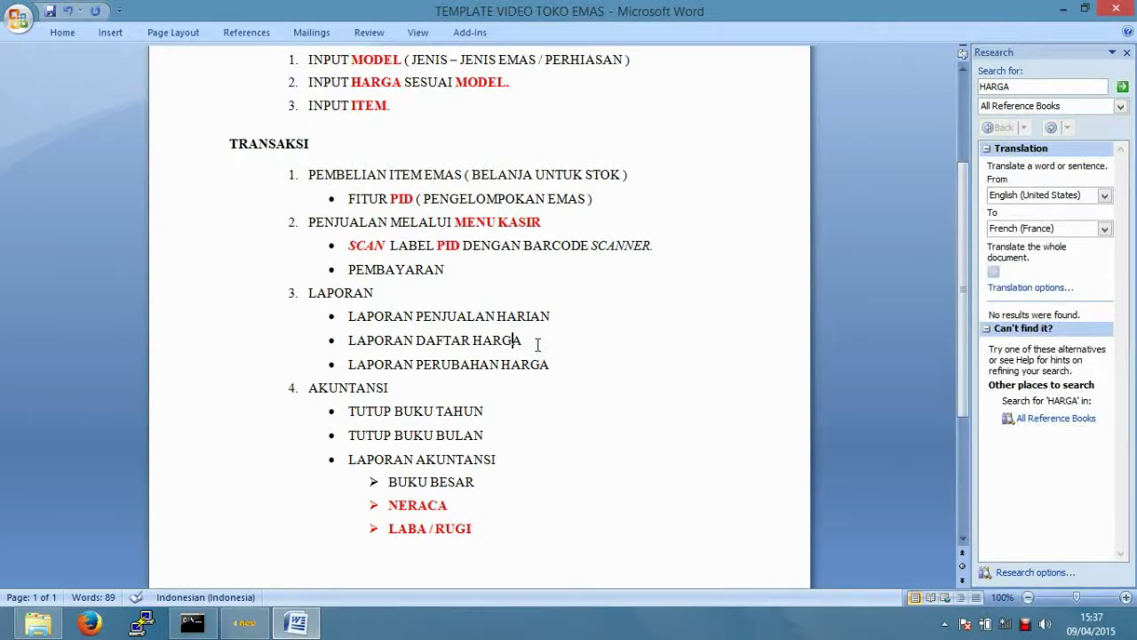
key(alt+Tab)
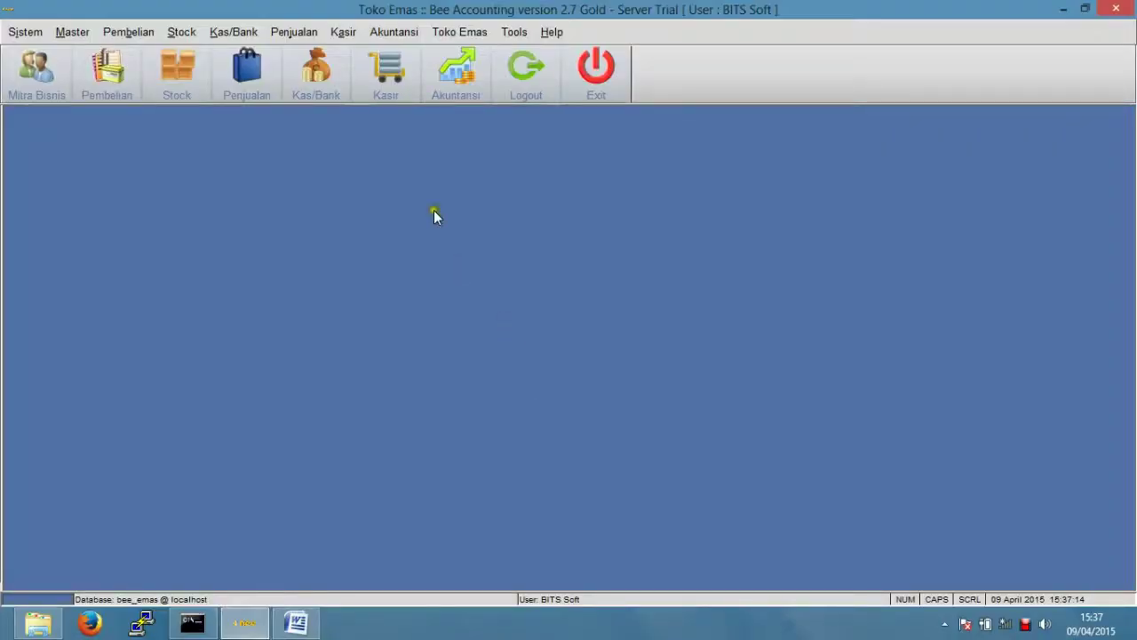
click(459, 31)
click(451, 96)
click(278, 202)
click(209, 273)
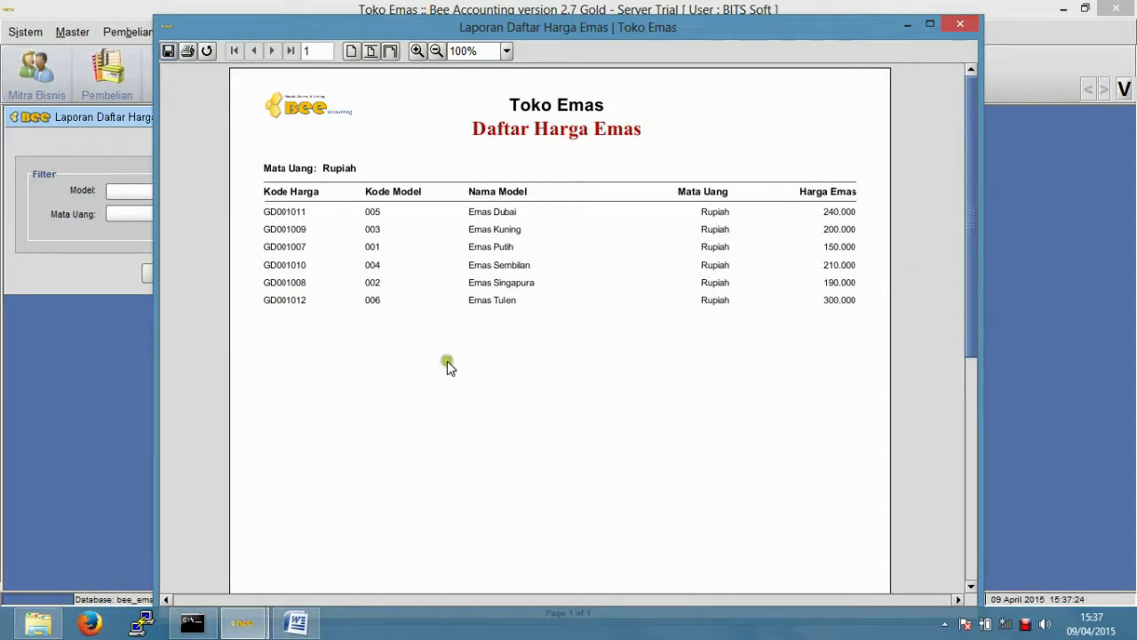
- Check the Laporan Perubahan Harga entry in the Word outline and return to Bee Accounting
key(alt+Tab)
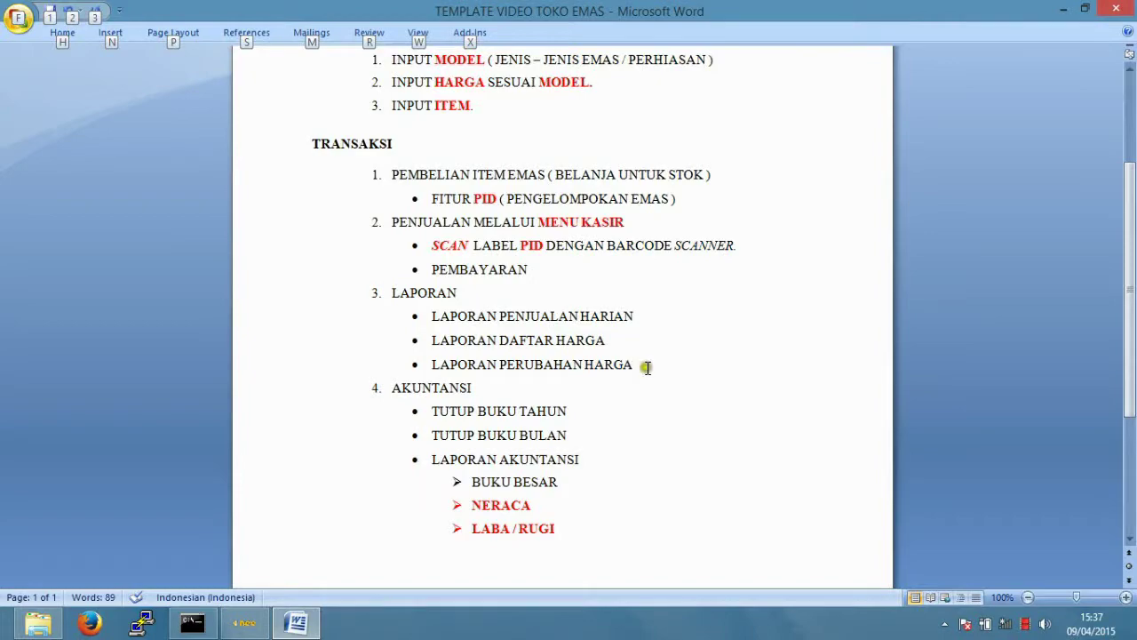
click(648, 365)
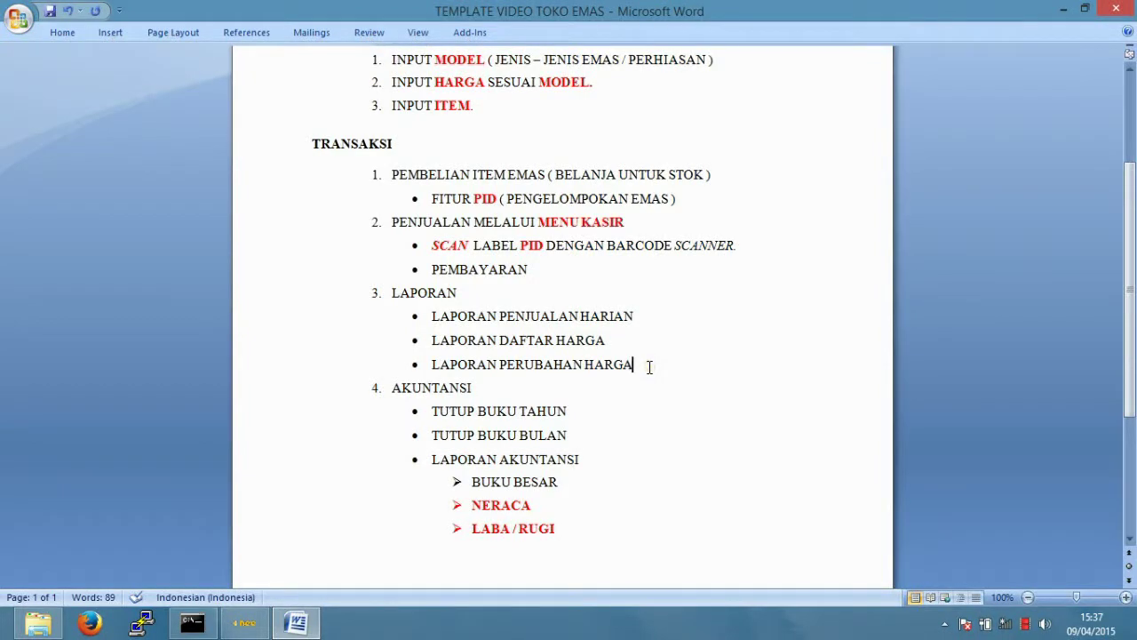
key(alt+Tab)
- In the gold price list (Harga Emas), set the price of Emas Dubai to 250.000 and save it
click(476, 33)
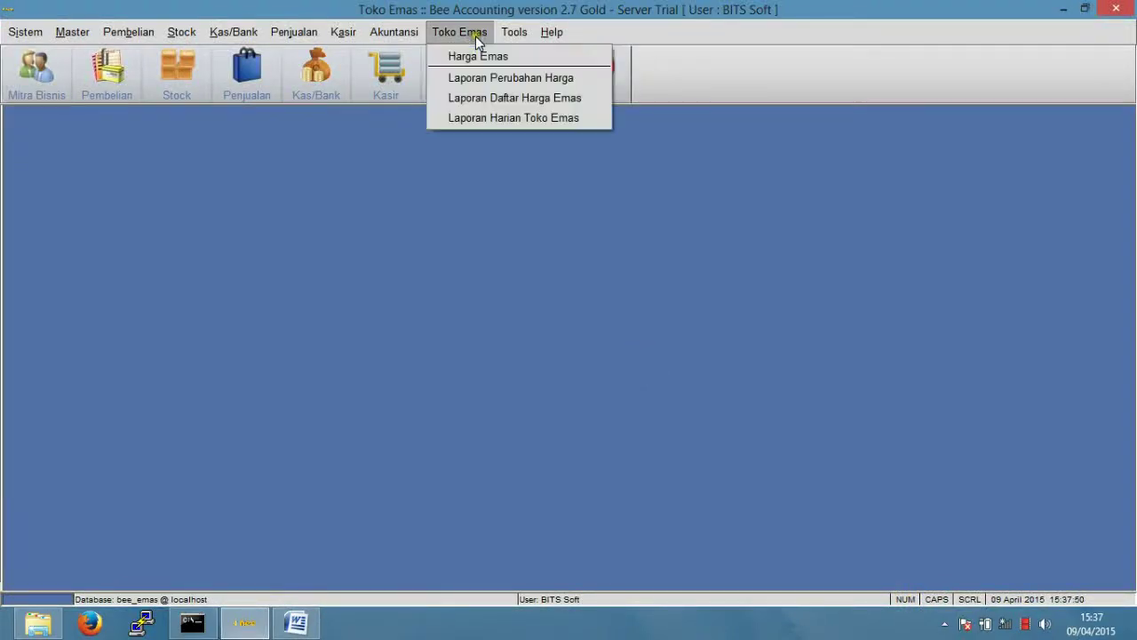
click(482, 54)
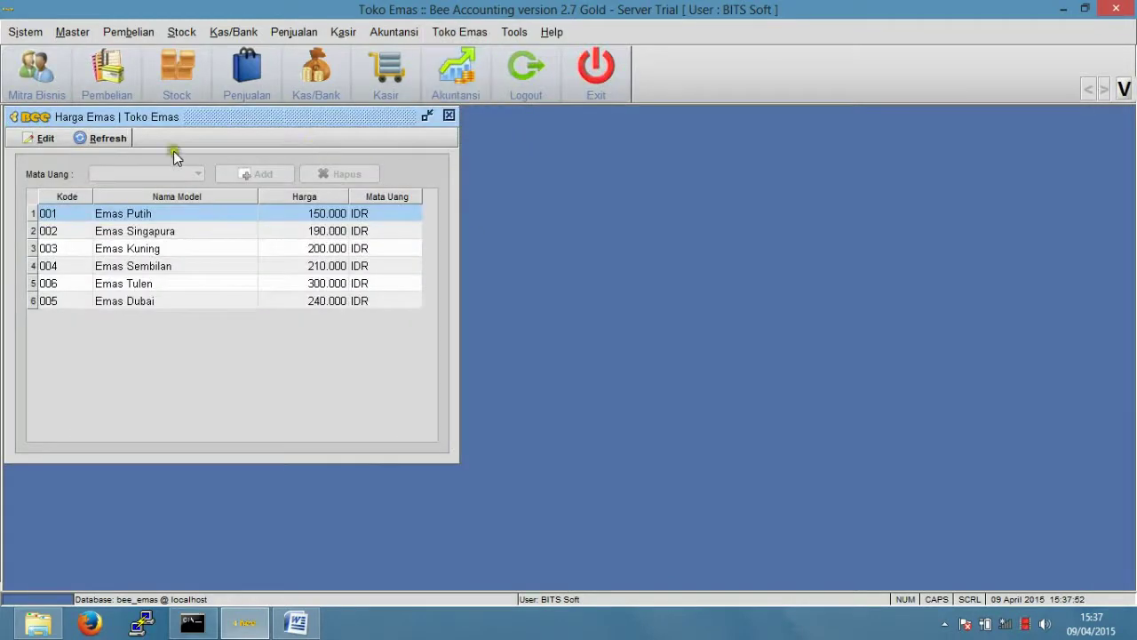
click(44, 139)
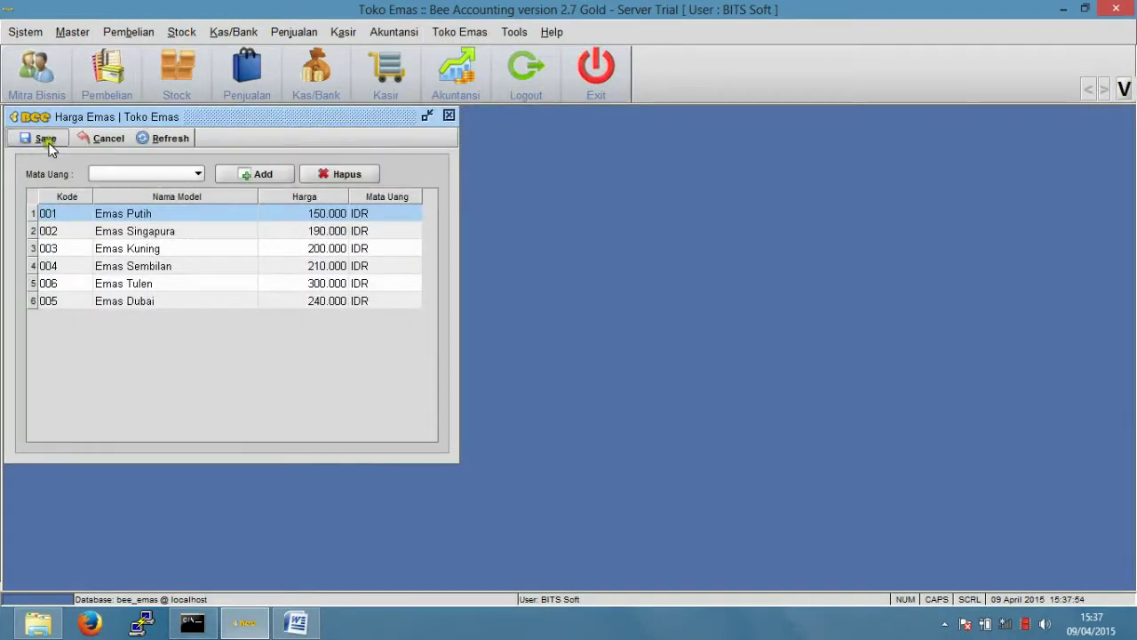
click(306, 305)
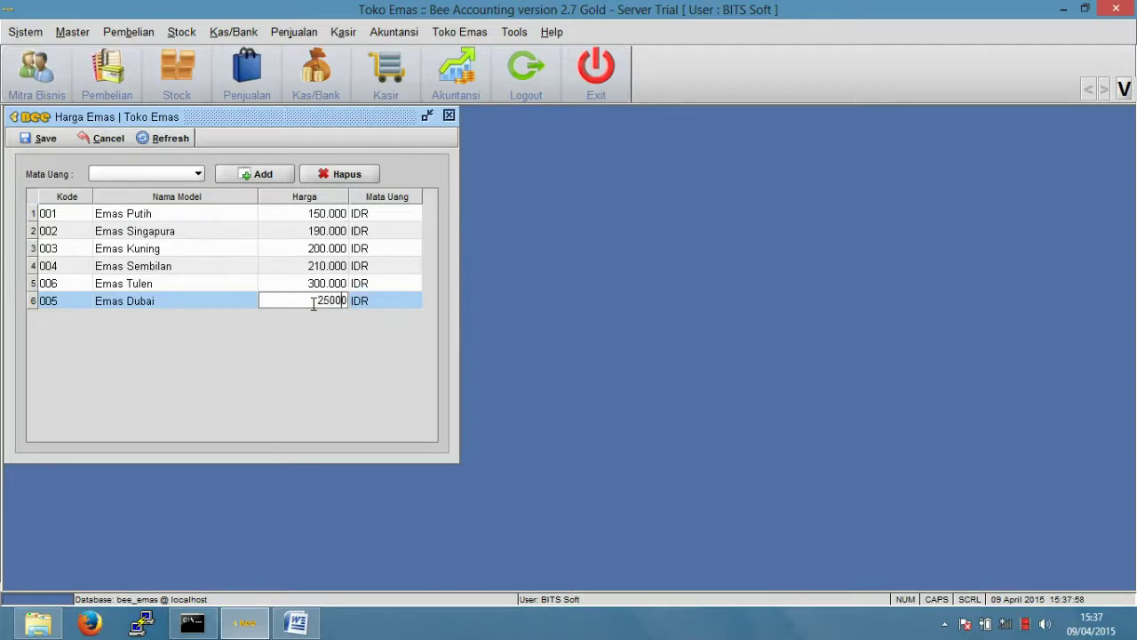
key(Return)
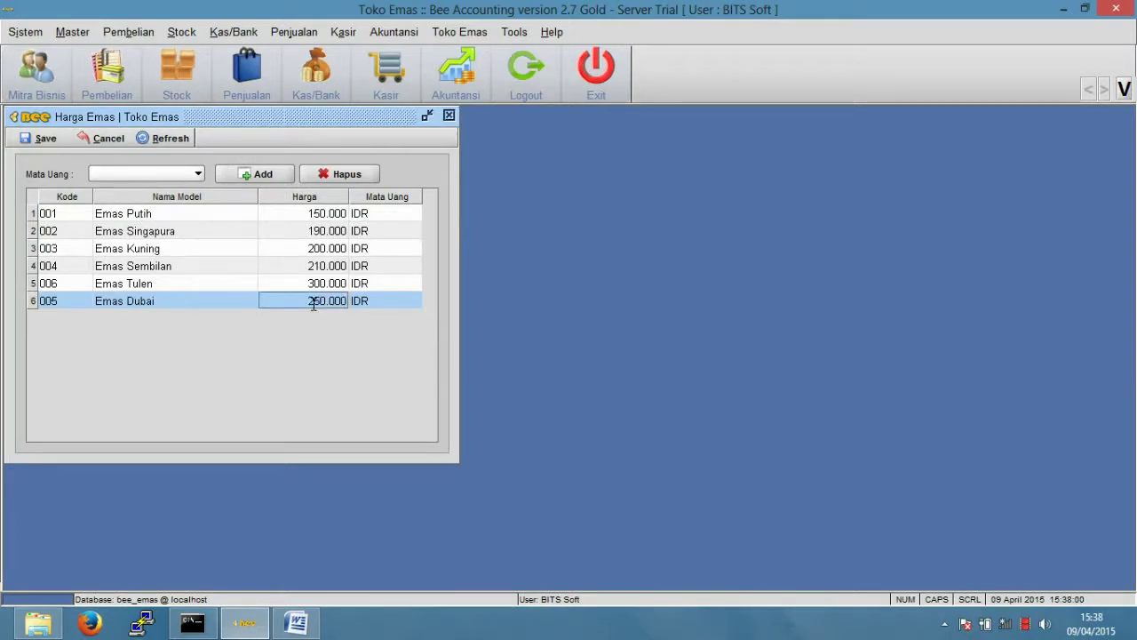
click(49, 138)
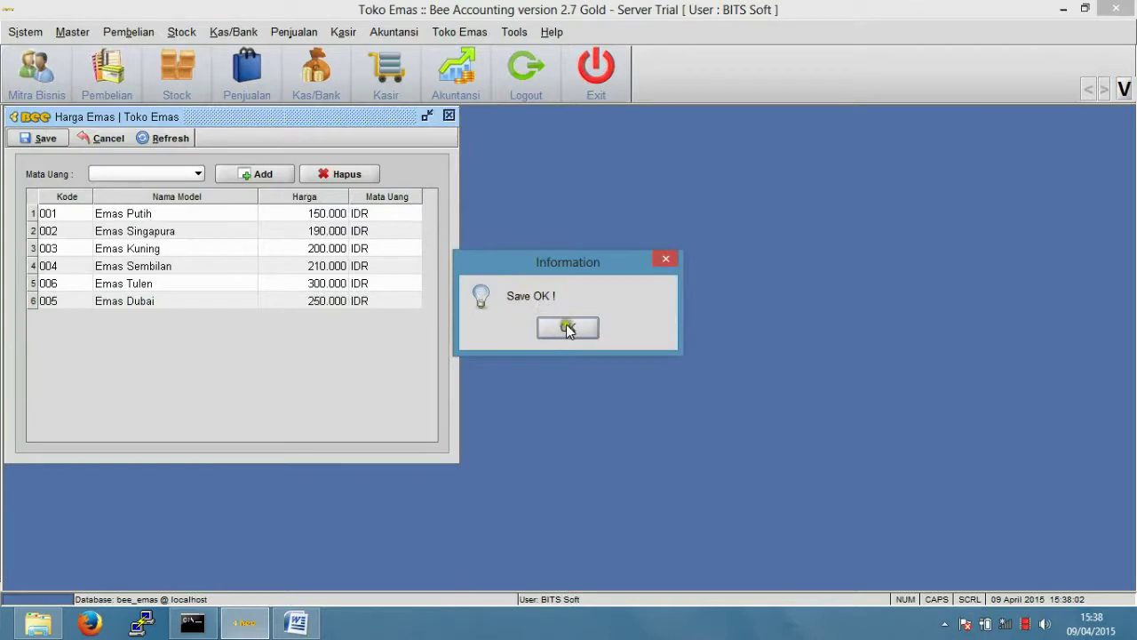
click(547, 320)
- Preview the gold price change report (Laporan Perubahan Harga) for 10/03/2015 to 09/04/2015 and check the Emas Dubai rows
click(459, 32)
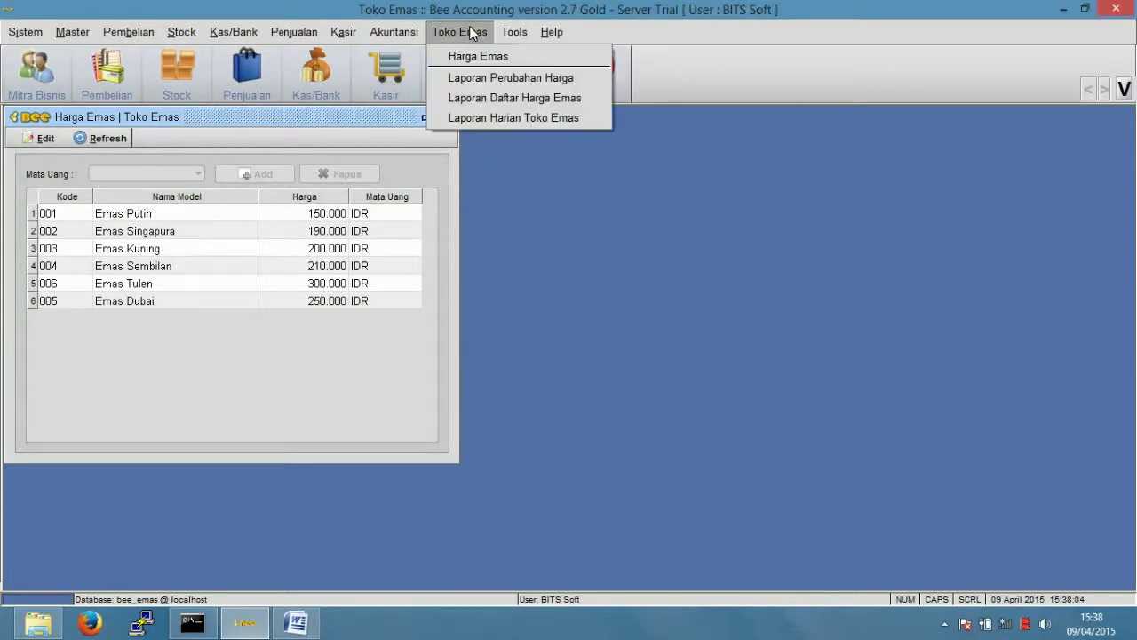
click(478, 78)
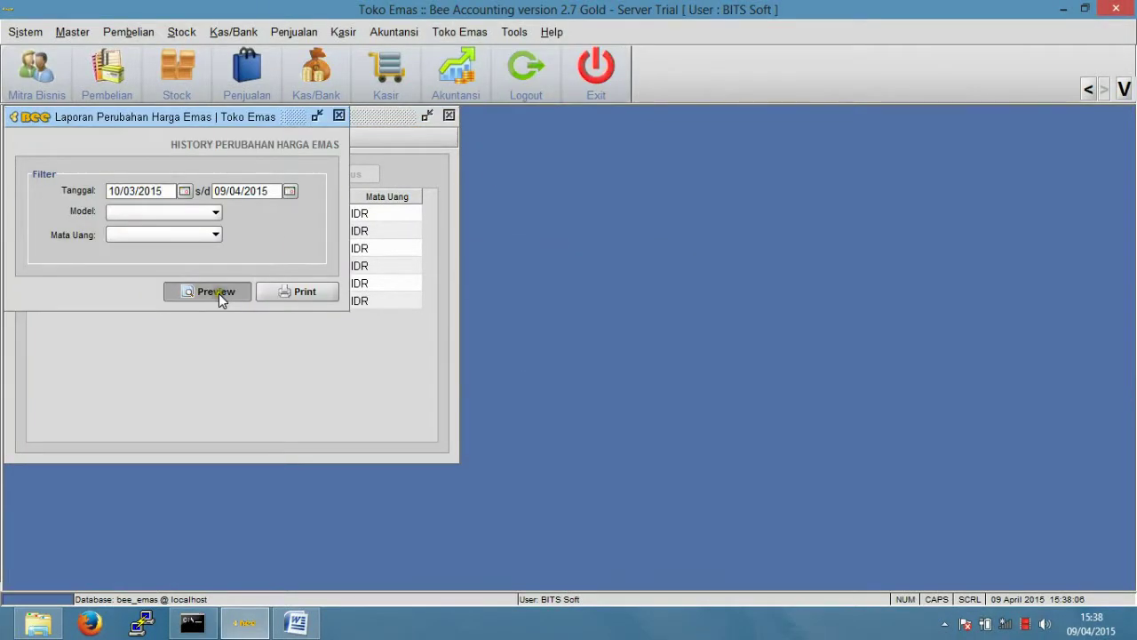
click(216, 292)
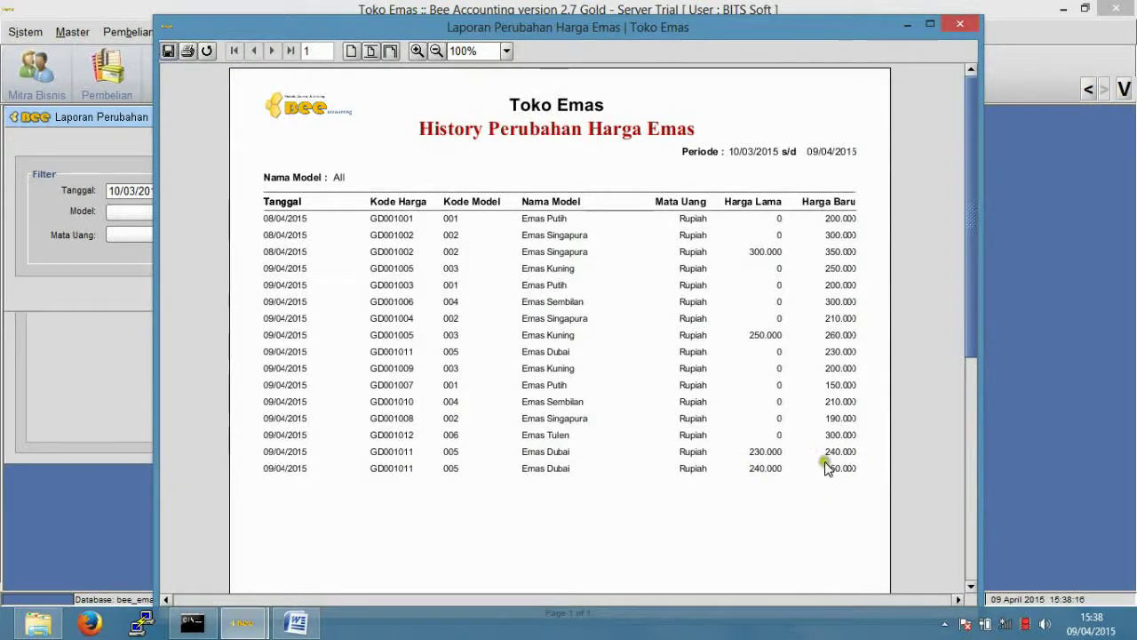
- Check the accounting topics in the Word outline, return to Bee Accounting, and preview the Neraca report for 01/01/2015 to 09/04/2015
key(alt+Tab)
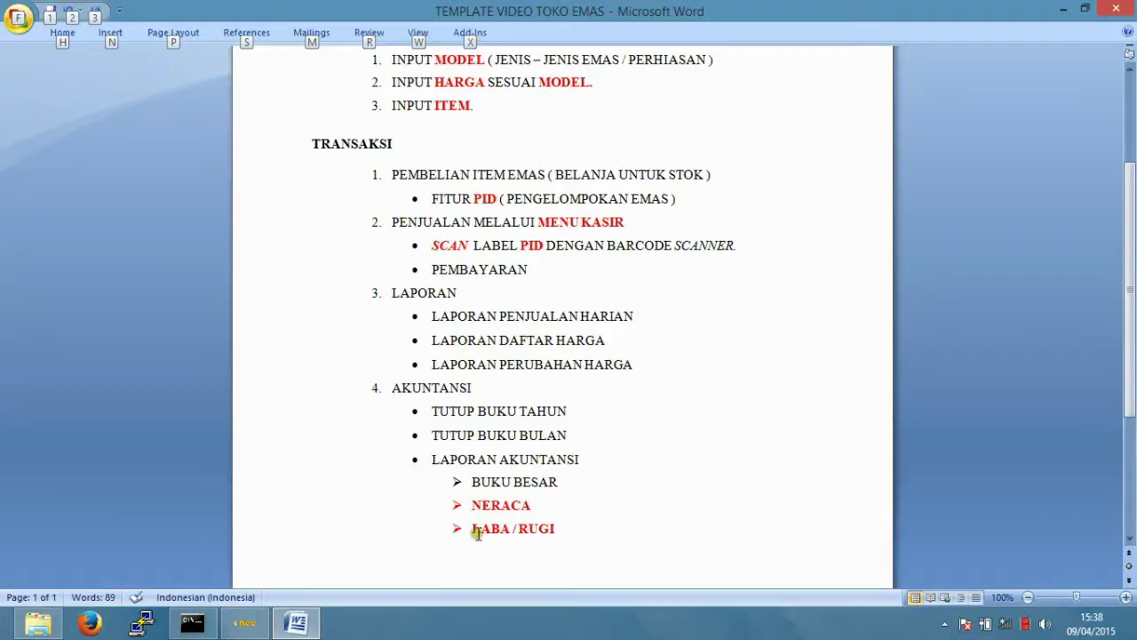
key(alt+Tab)
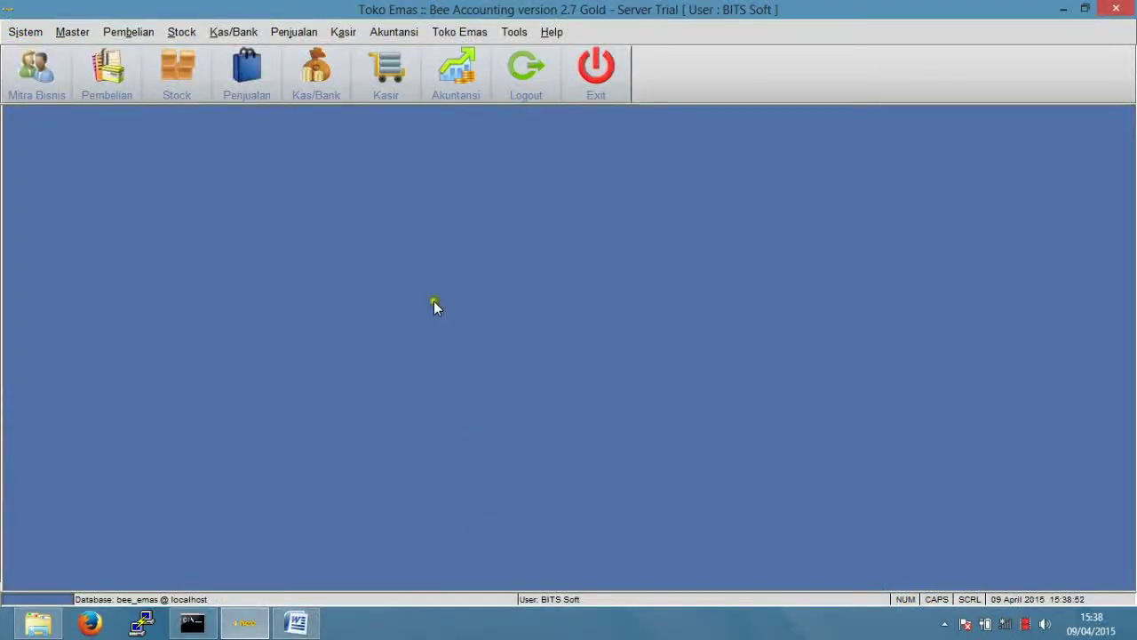
click(407, 33)
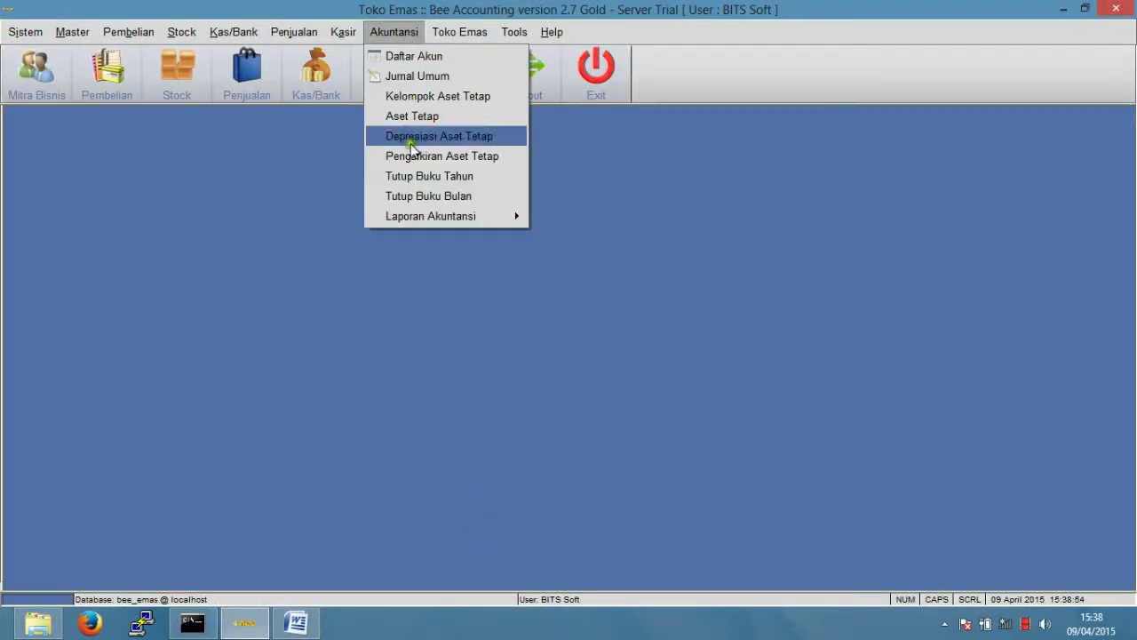
mouse_move(490, 217)
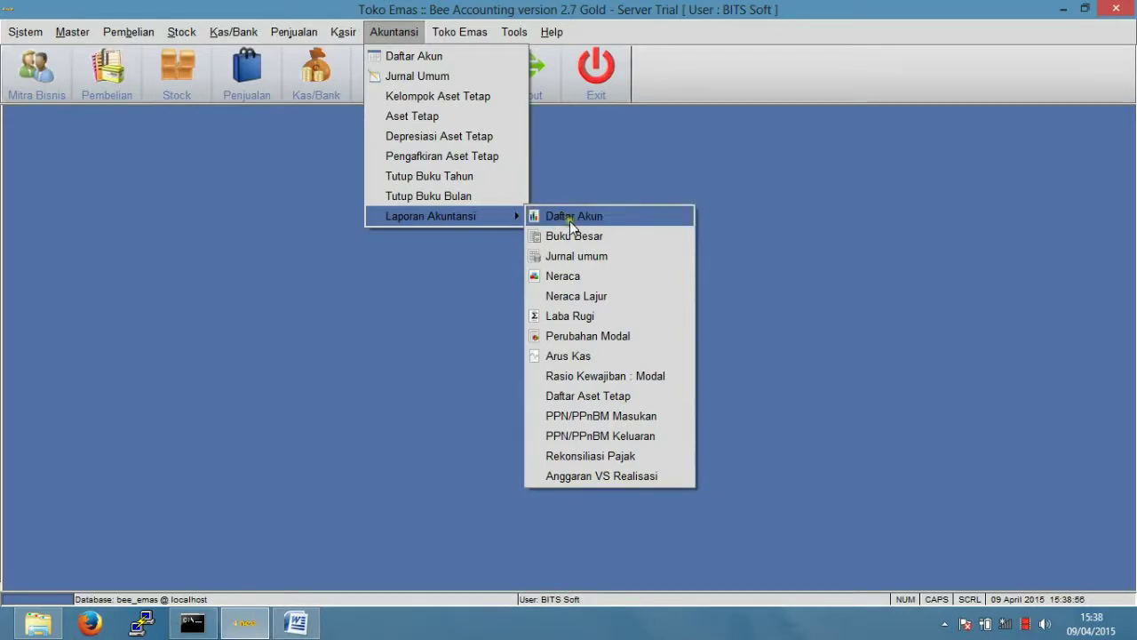
click(564, 277)
click(276, 293)
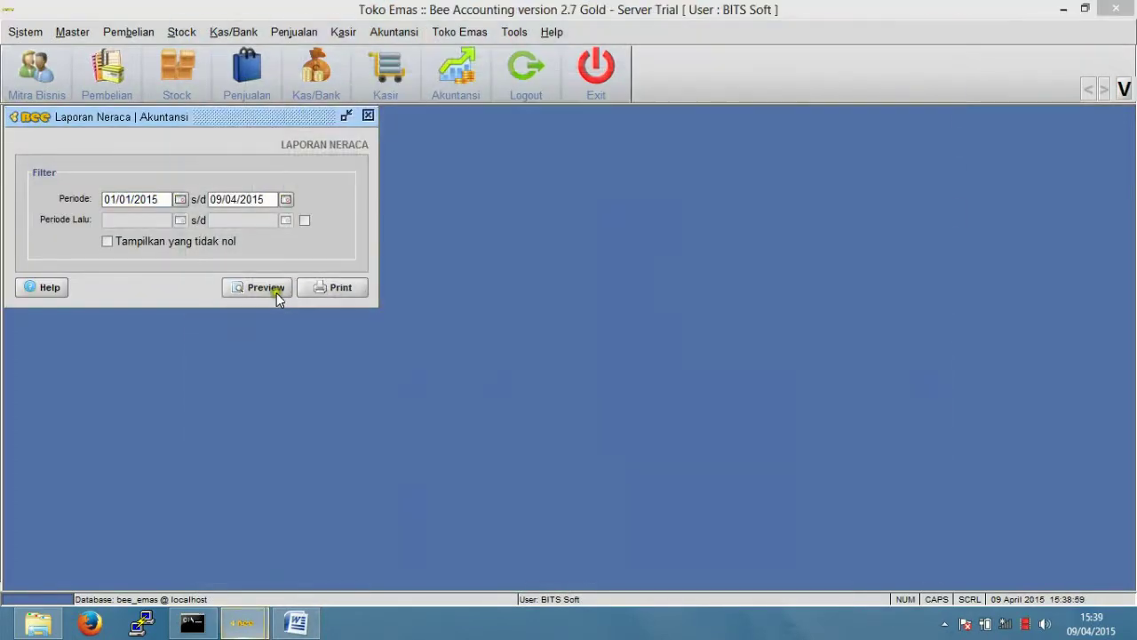
- Review the cash, bank, receivables, inventory and fixed asset accounts on the first page of the Neraca report
scroll(771, 230, down, 1)
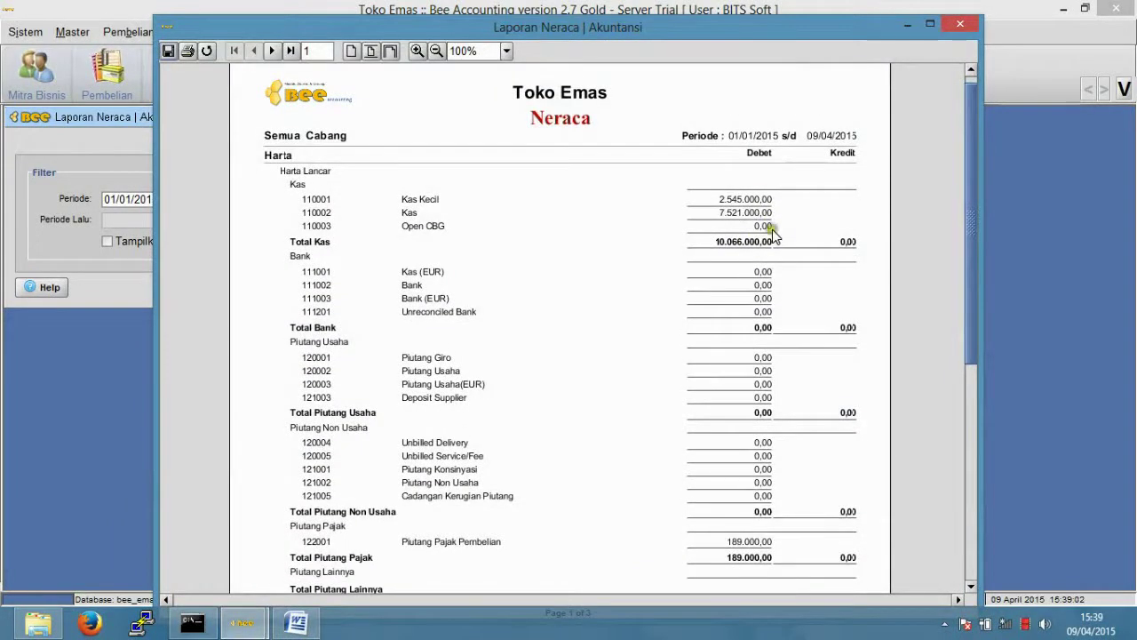
scroll(772, 229, down, 1)
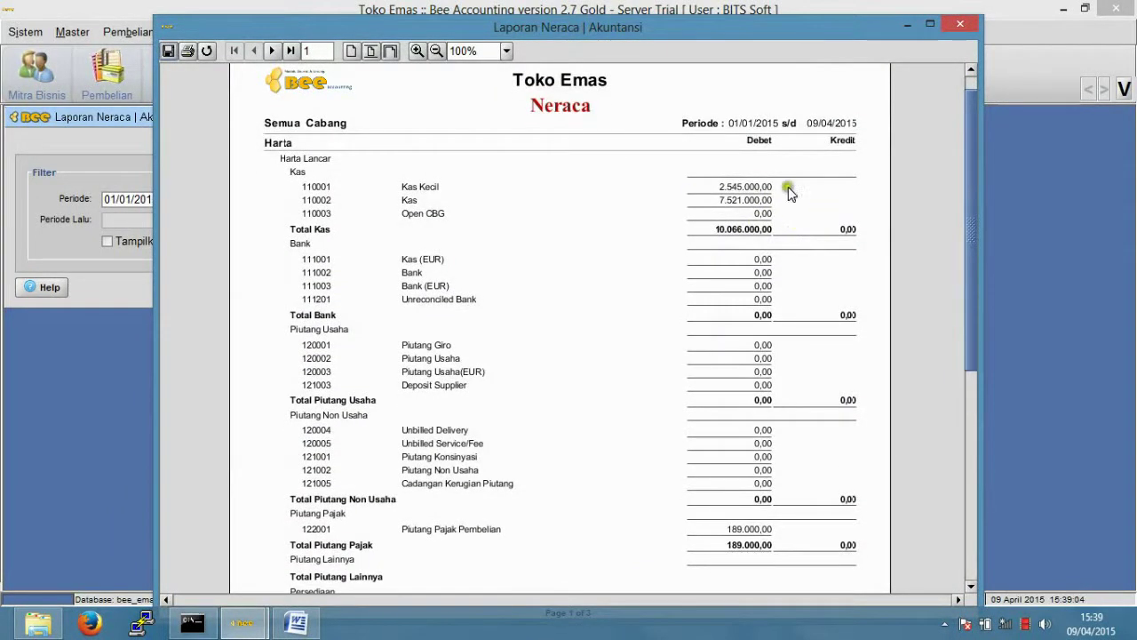
scroll(769, 253, down, 1)
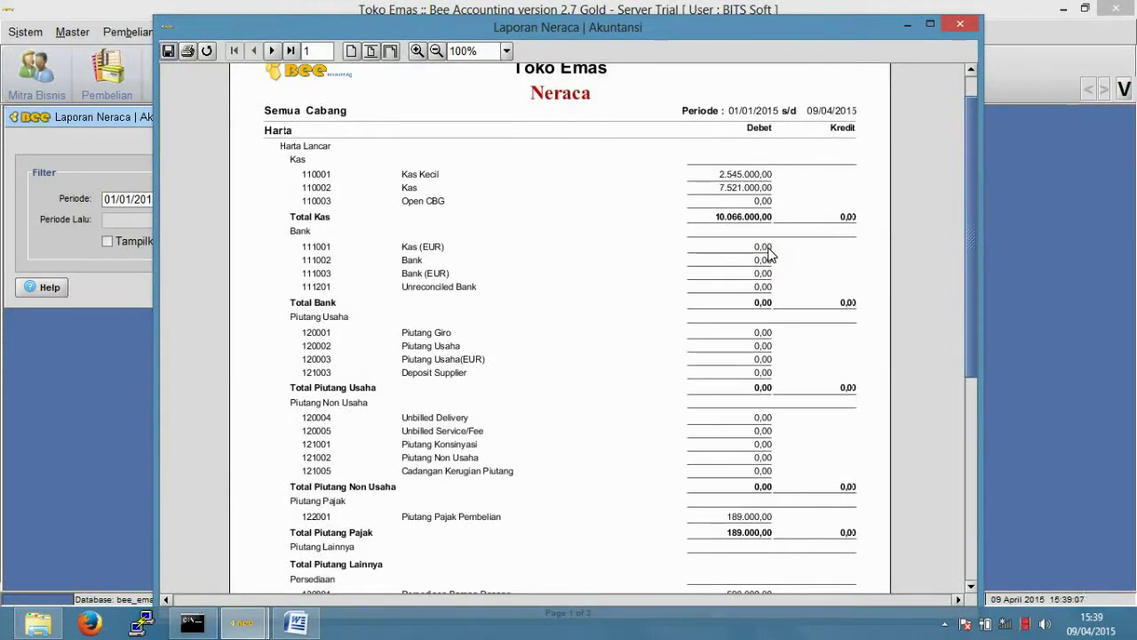
scroll(769, 253, down, 5)
scroll(769, 253, down, 4)
scroll(769, 254, down, 5)
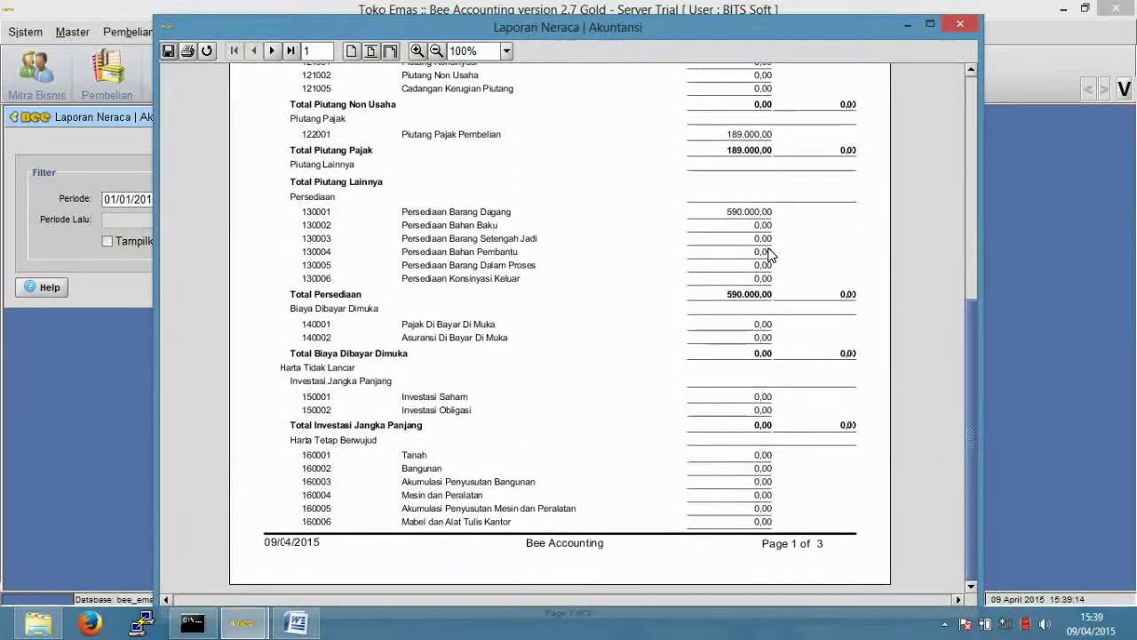
scroll(769, 253, up, 8)
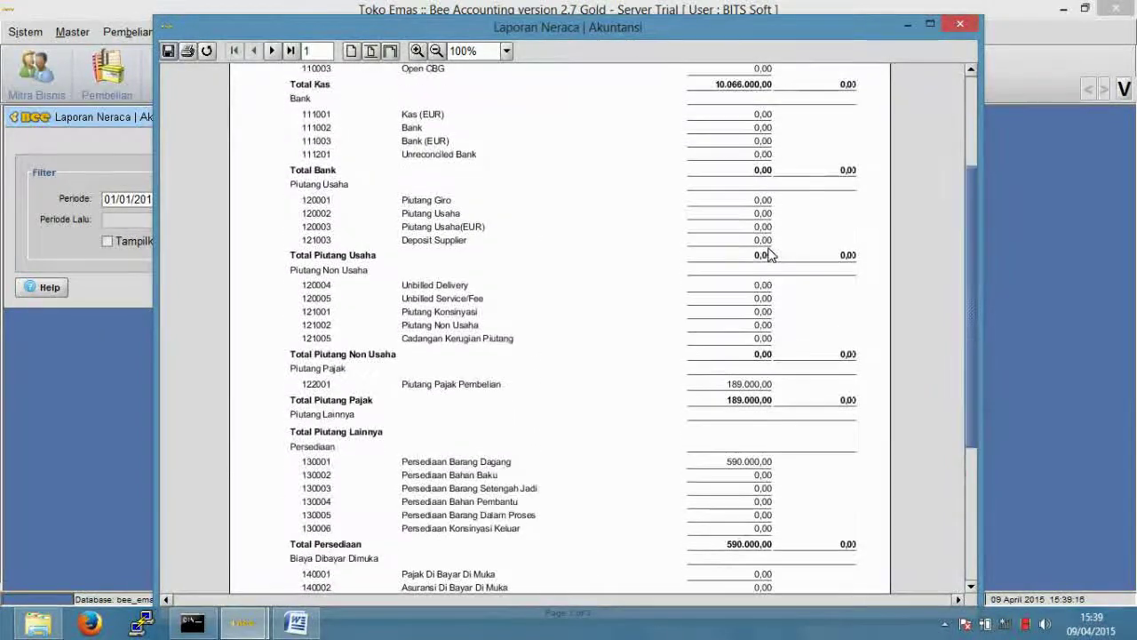
scroll(769, 253, up, 6)
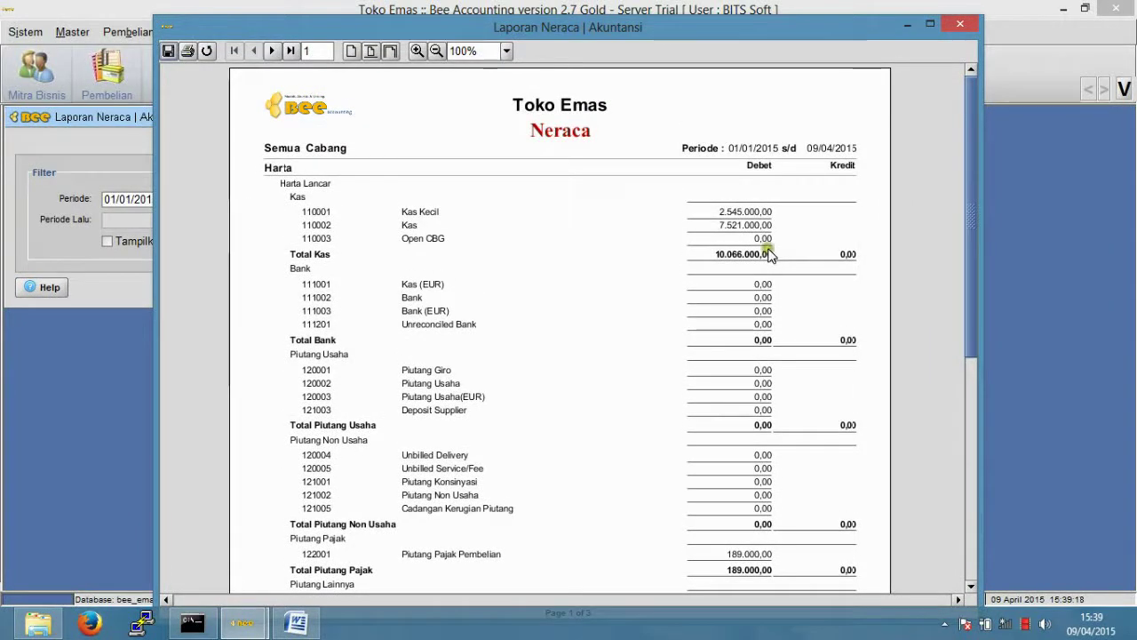
scroll(769, 253, down, 5)
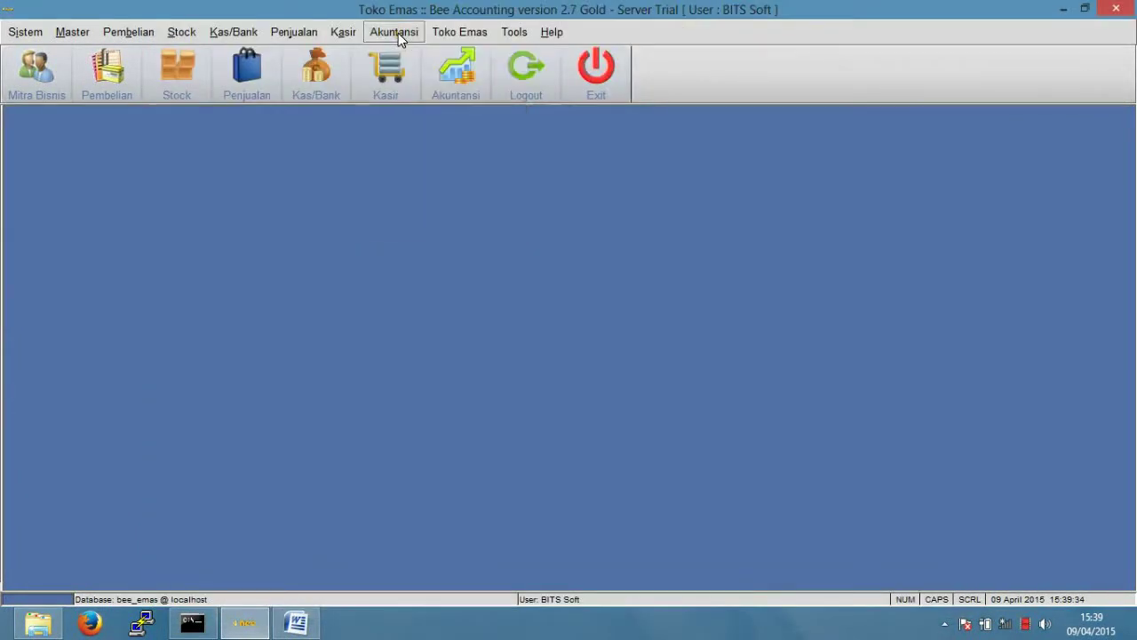
- Preview the profit and loss report (Laporan Laba Rugi) for the period 01/01/2015 to 09/04/2015
click(398, 33)
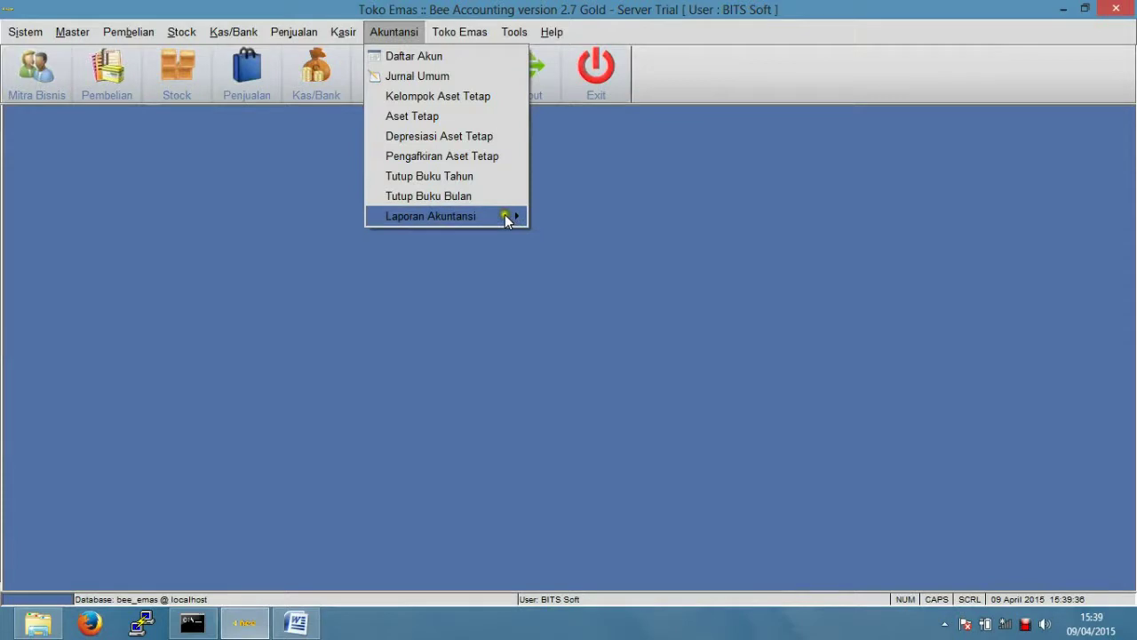
mouse_move(508, 218)
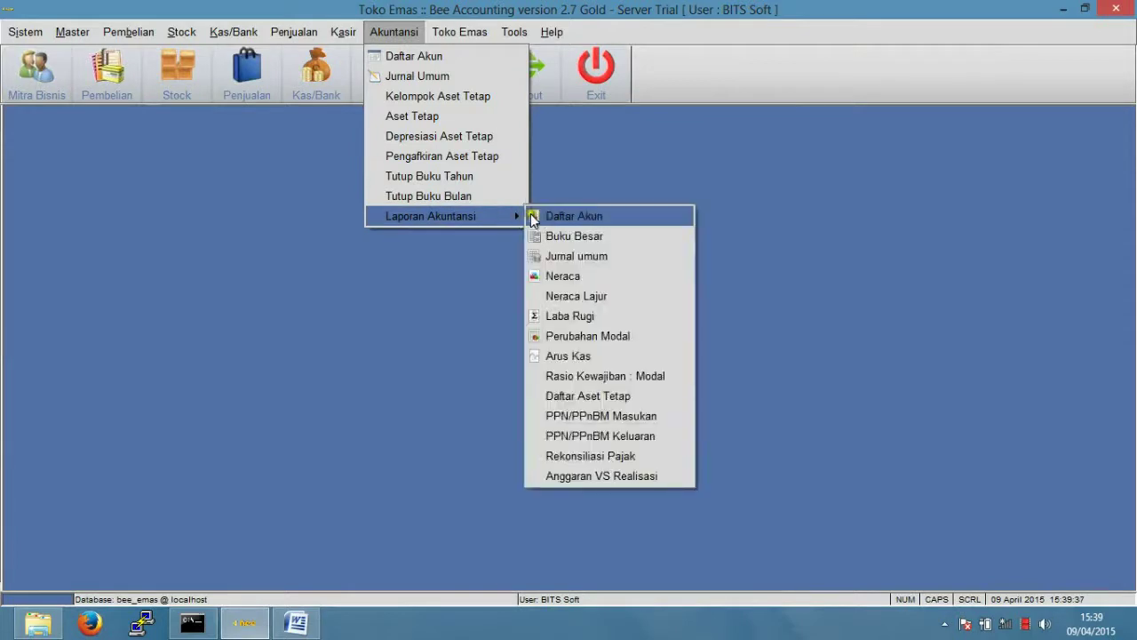
click(577, 317)
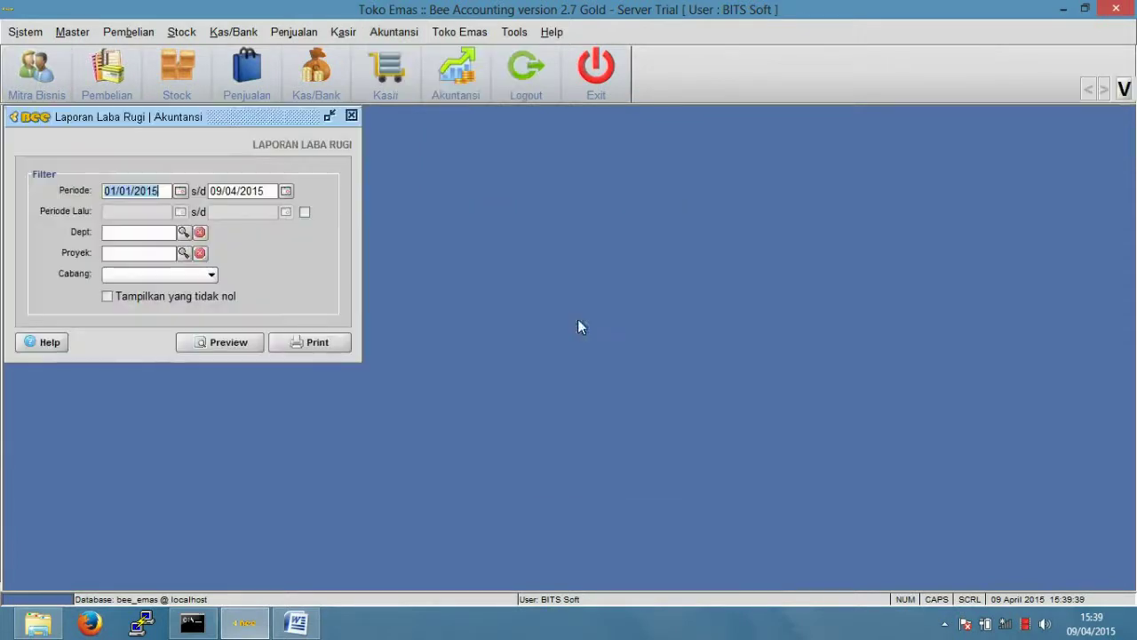
click(233, 341)
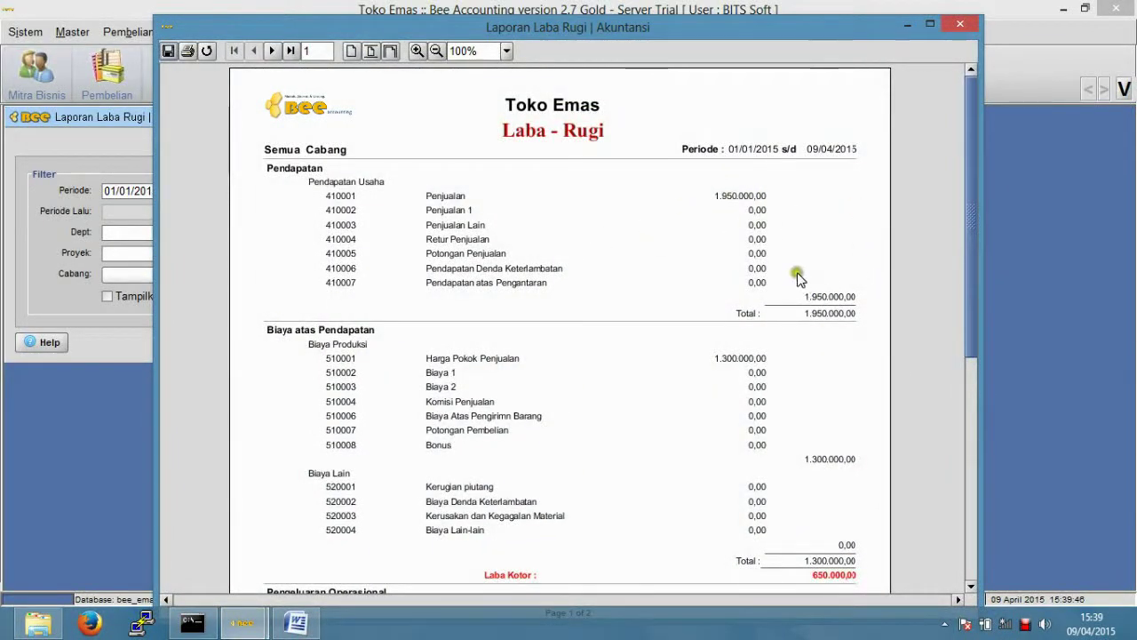
- Review the income, cost of sales, operating expense and other income sections on the first page of the Laba Rugi report
drag(968, 151, 976, 224)
scroll(938, 231, down, 2)
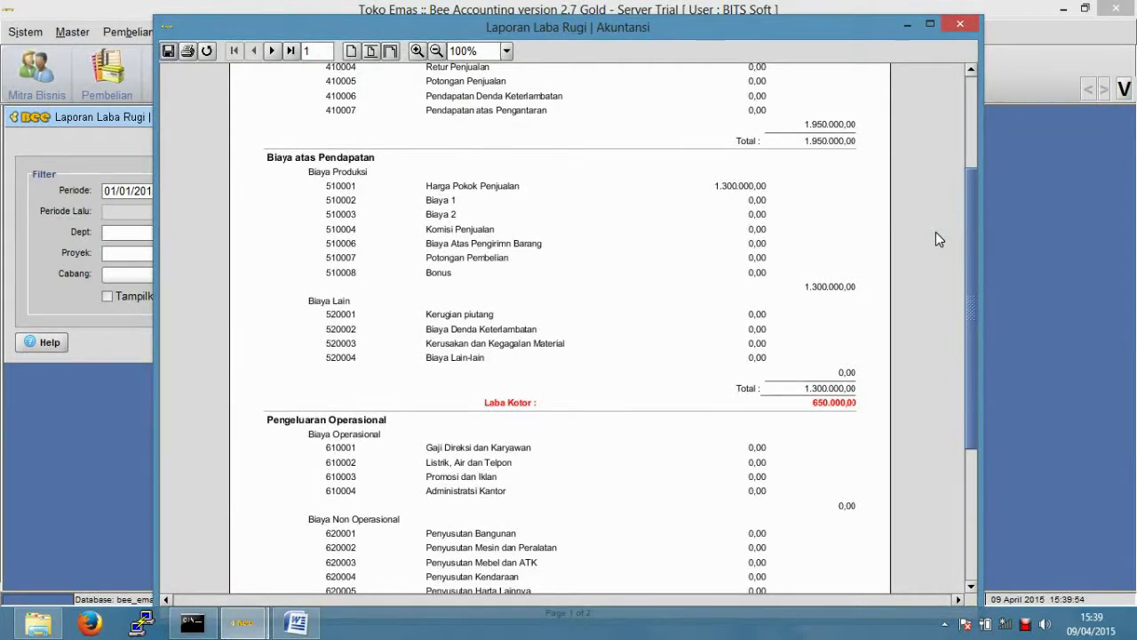
scroll(935, 238, down, 10)
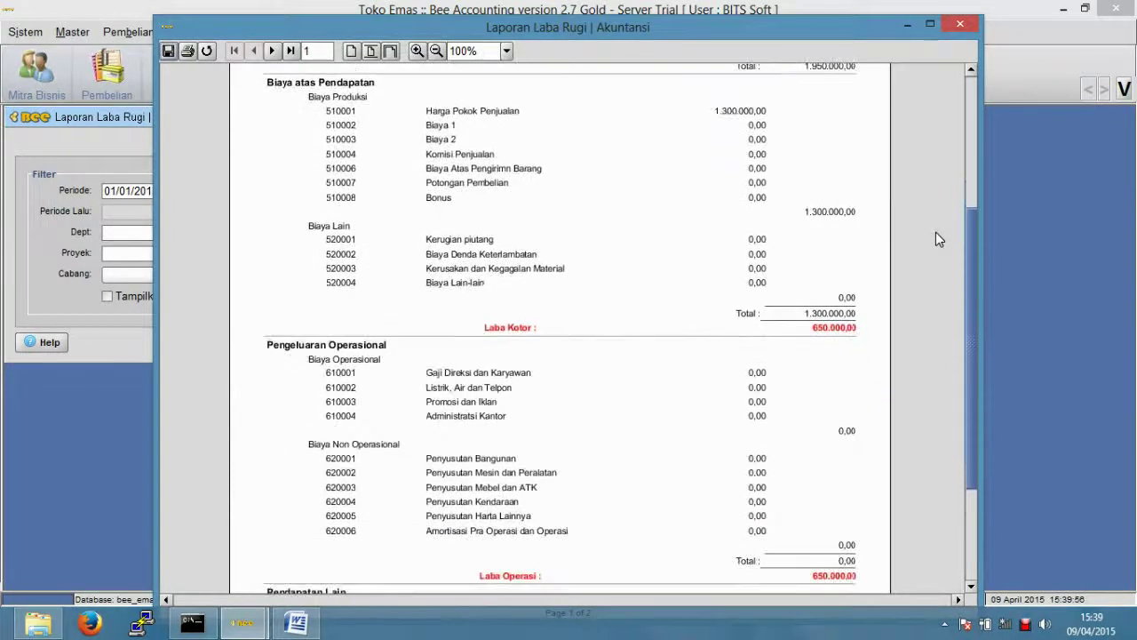
scroll(937, 238, down, 6)
scroll(937, 238, up, 4)
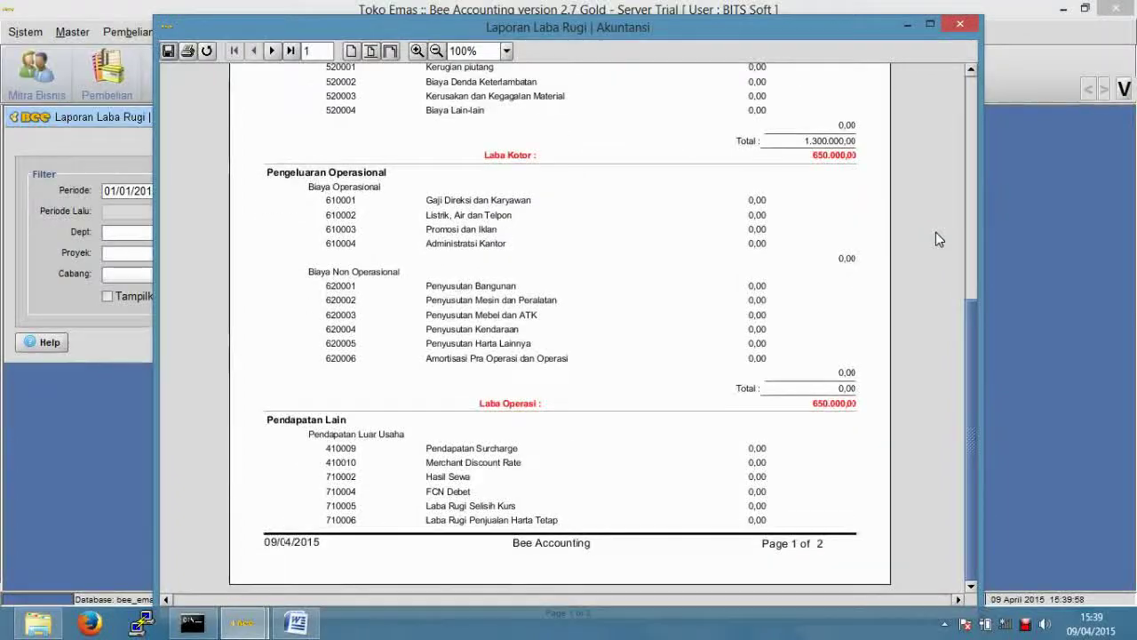
scroll(935, 238, up, 20)
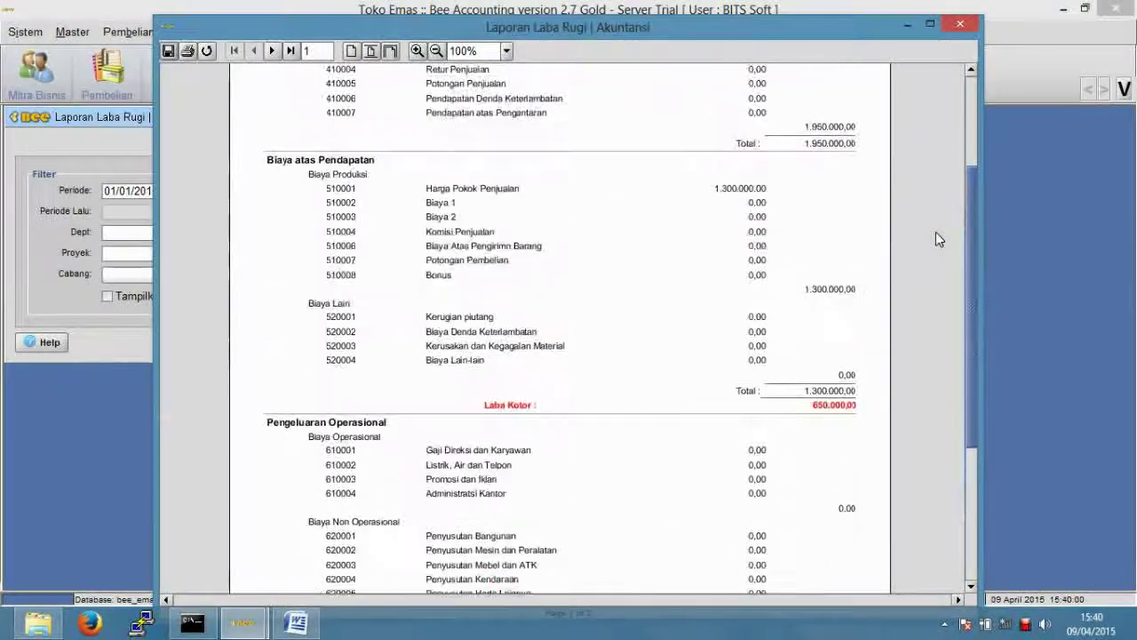
scroll(936, 232, up, 5)
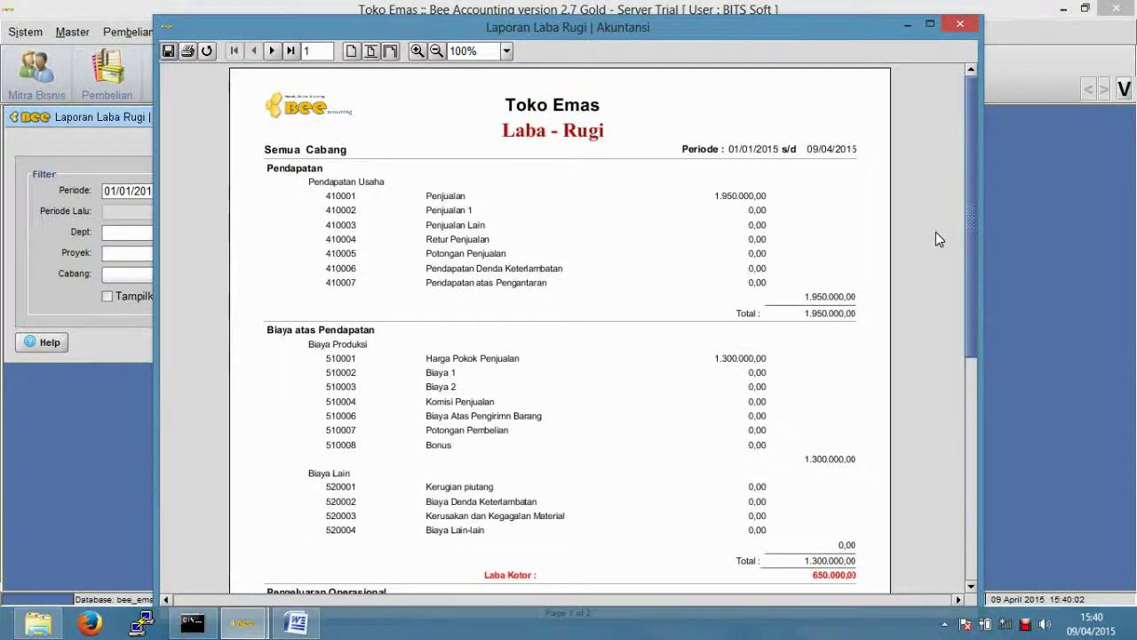